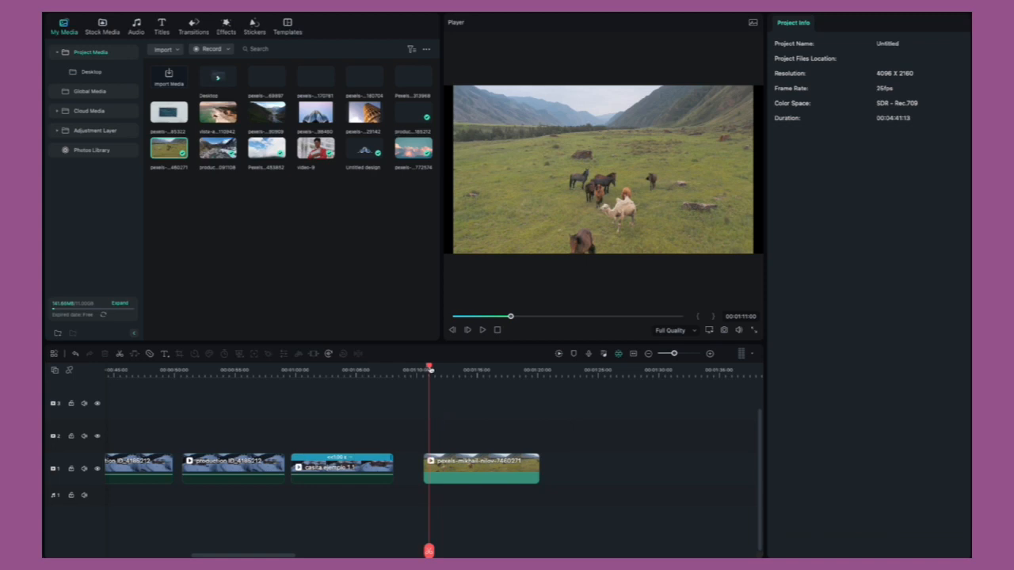
Shift the meadow clip down at its last frame to a vertical position of about -692 px, matching the first frame's horizon.
{"action": "mouse_move", "coordinate": [433, 371]}
{"action": "left_mouse_down"}
{"action": "mouse_move", "coordinate": [484, 373]}
{"action": "mouse_move", "coordinate": [432, 376]}
{"action": "left_mouse_up"}
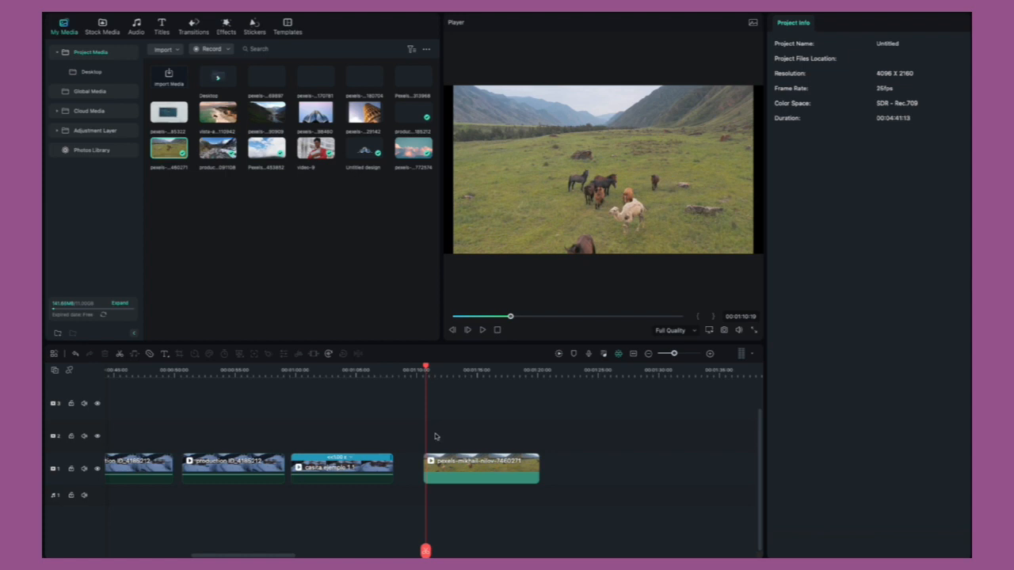
{"action": "left_click", "coordinate": [440, 467]}
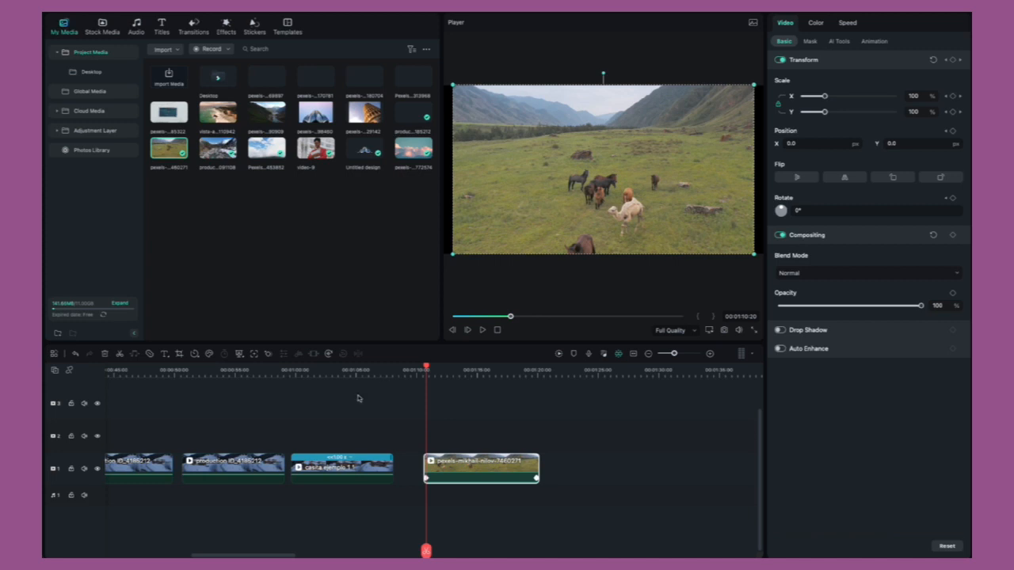
{"action": "left_click_drag", "start_coordinate": [426, 370], "coordinate": [537, 381]}
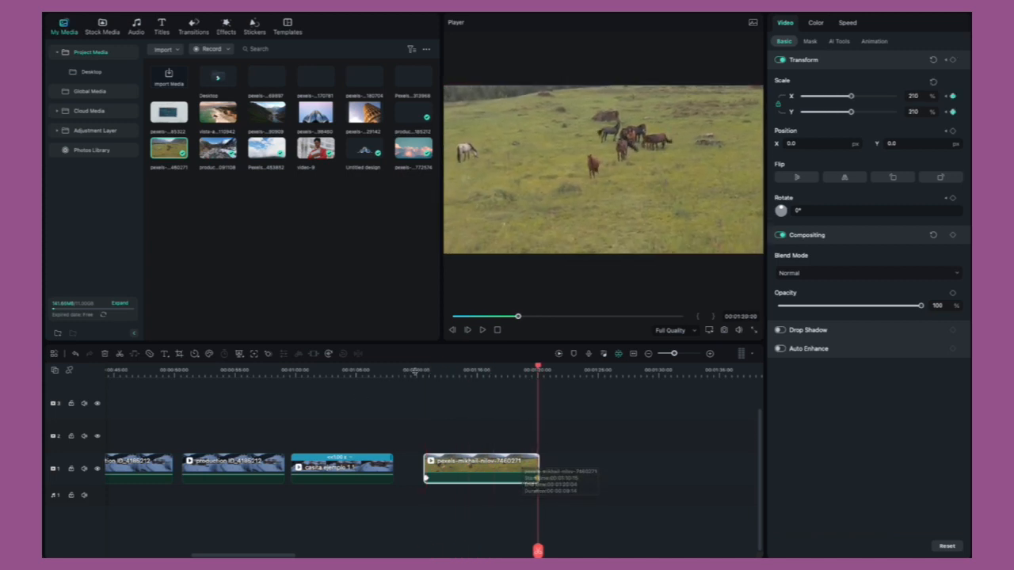
{"action": "left_click", "coordinate": [468, 371]}
{"action": "left_click_drag", "start_coordinate": [481, 373], "coordinate": [536, 374]}
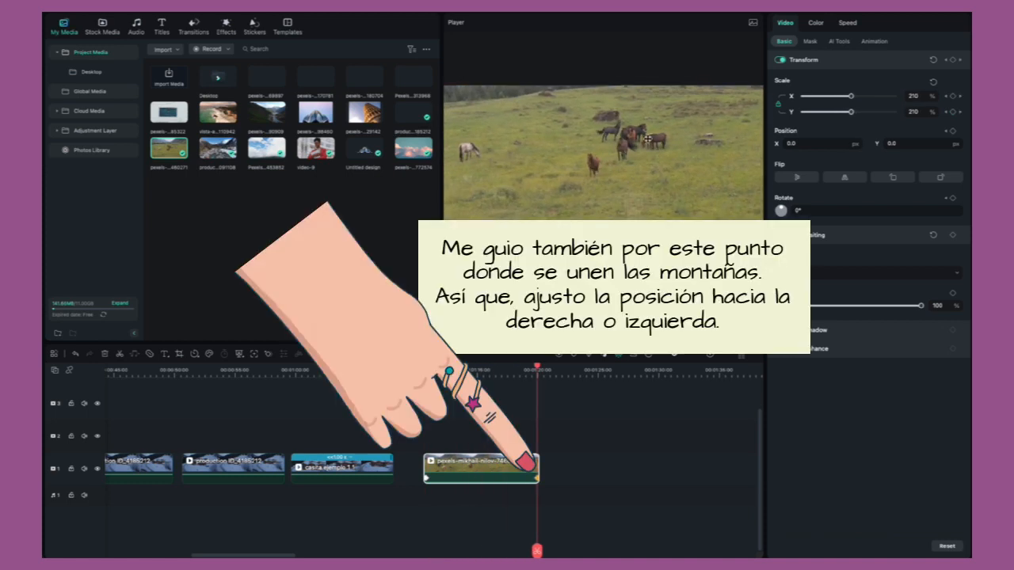
{"action": "left_click_drag", "start_coordinate": [602, 158], "coordinate": [602, 186]}
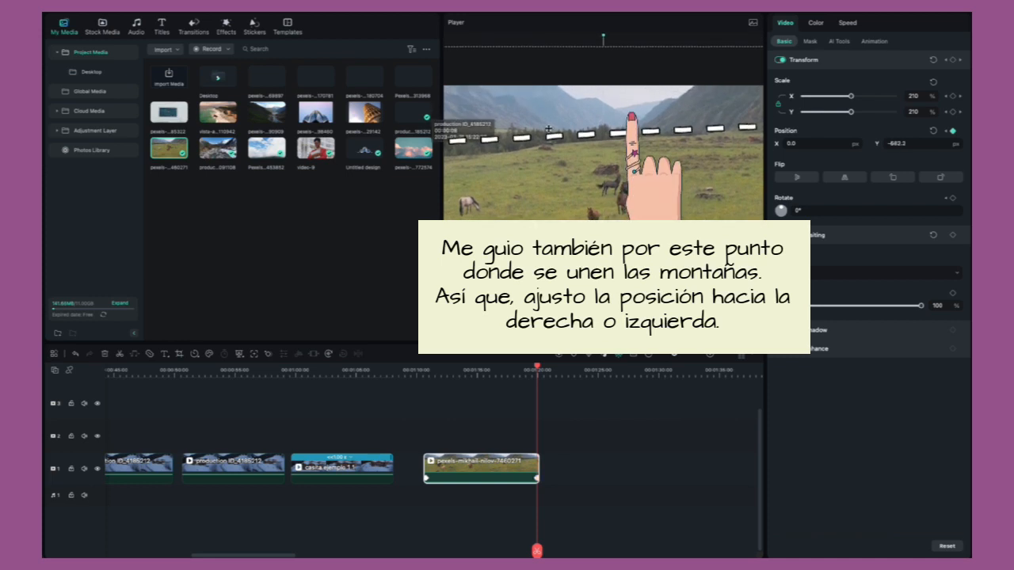
Compare the meadow clip's first and last frames and shift the last frame's image left to align where the mountains meet.
{"action": "left_click", "coordinate": [427, 370]}
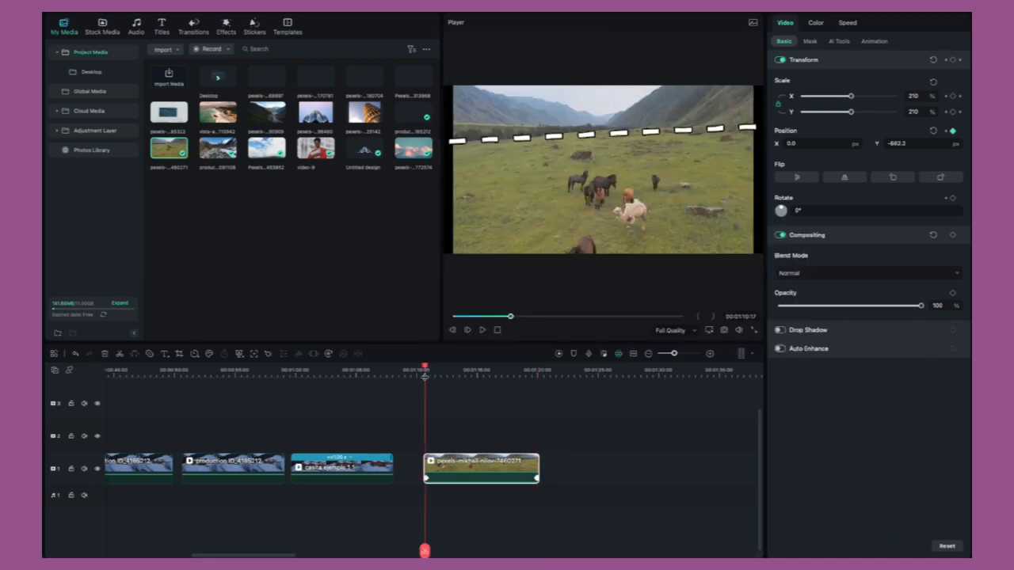
{"action": "left_click", "coordinate": [539, 373]}
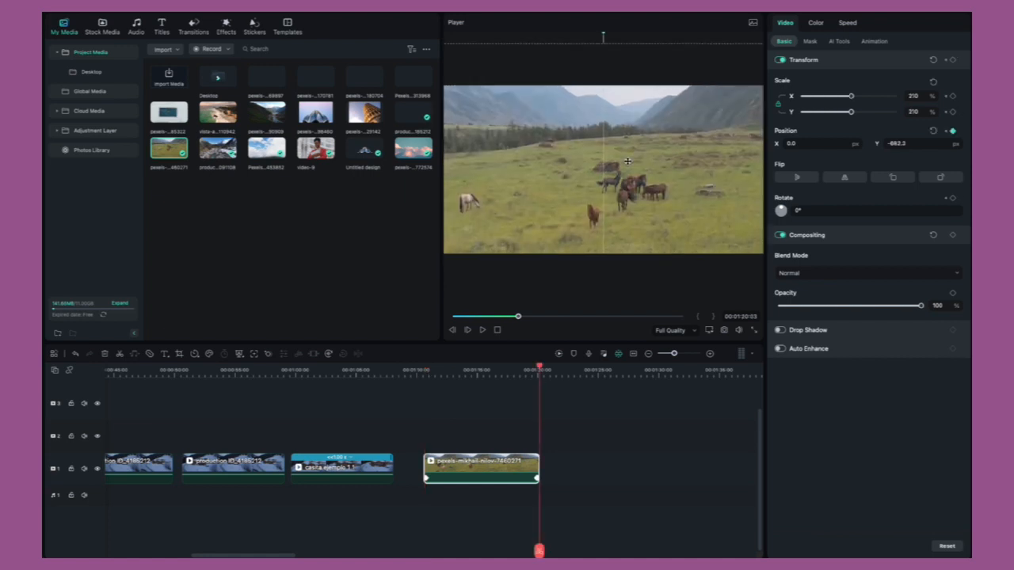
{"action": "left_click_drag", "start_coordinate": [421, 370], "coordinate": [499, 383]}
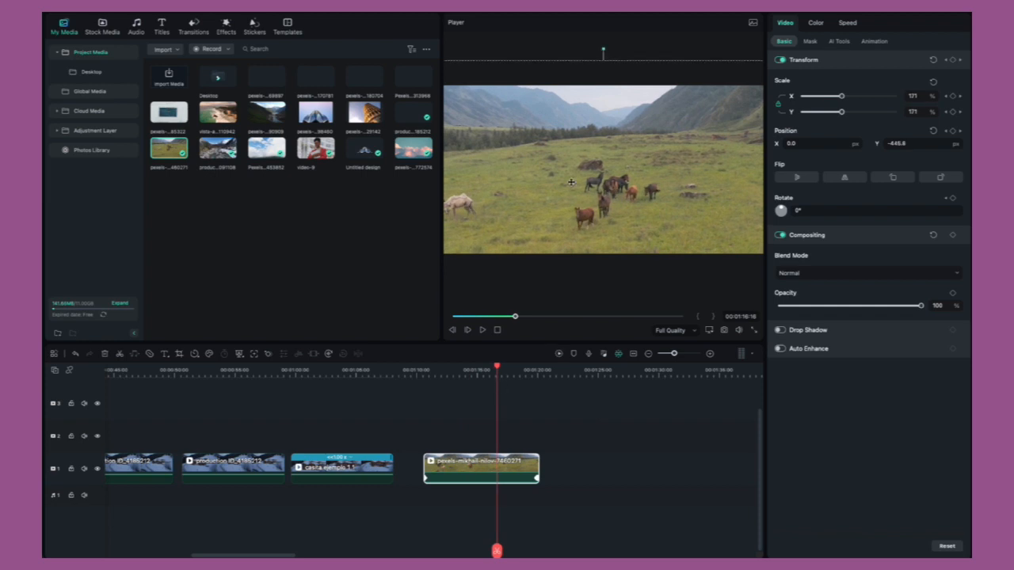
{"action": "left_click", "coordinate": [537, 377]}
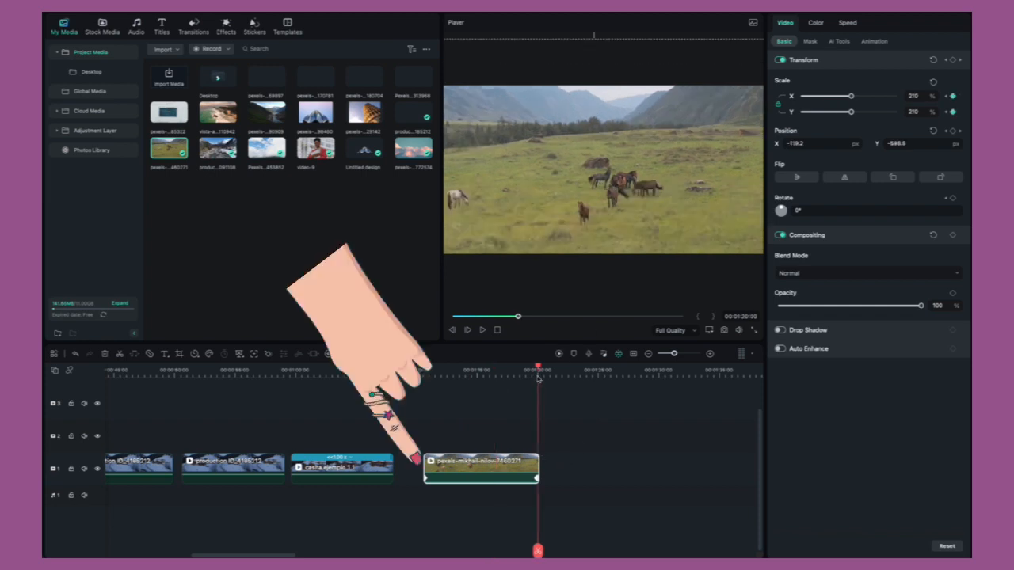
{"action": "key", "text": "Left"}
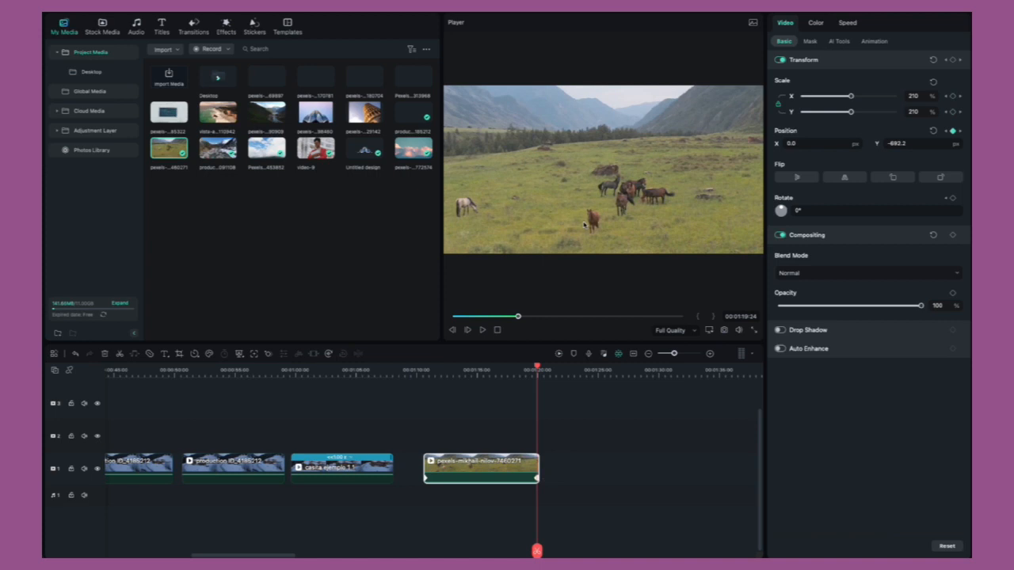
{"action": "left_click_drag", "start_coordinate": [598, 214], "coordinate": [568, 212]}
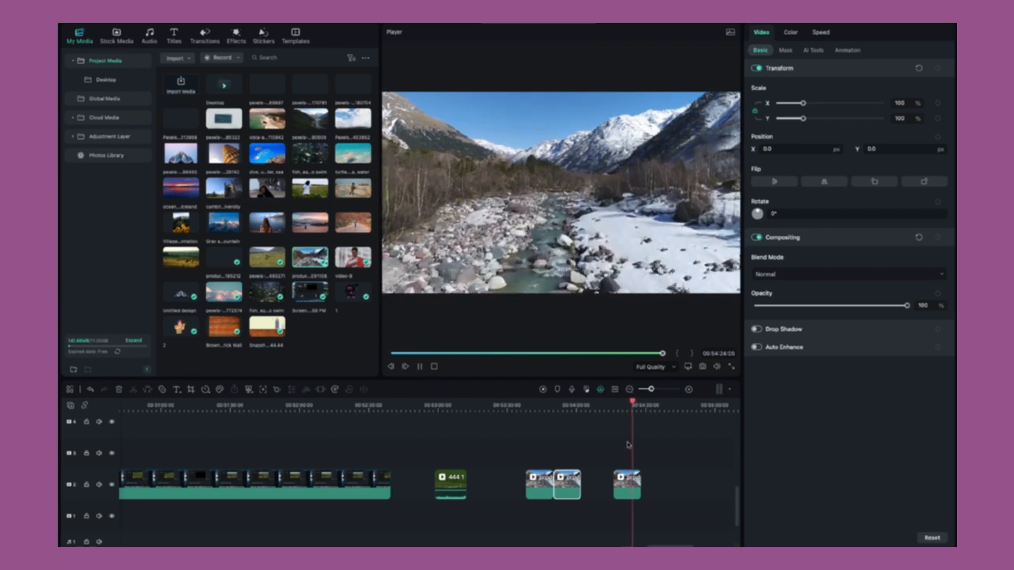
Open Pan and Zoom for the separate river clip and raise the inner 1920 x 1080 frame to fit the horizon.
{"action": "left_click", "coordinate": [625, 489]}
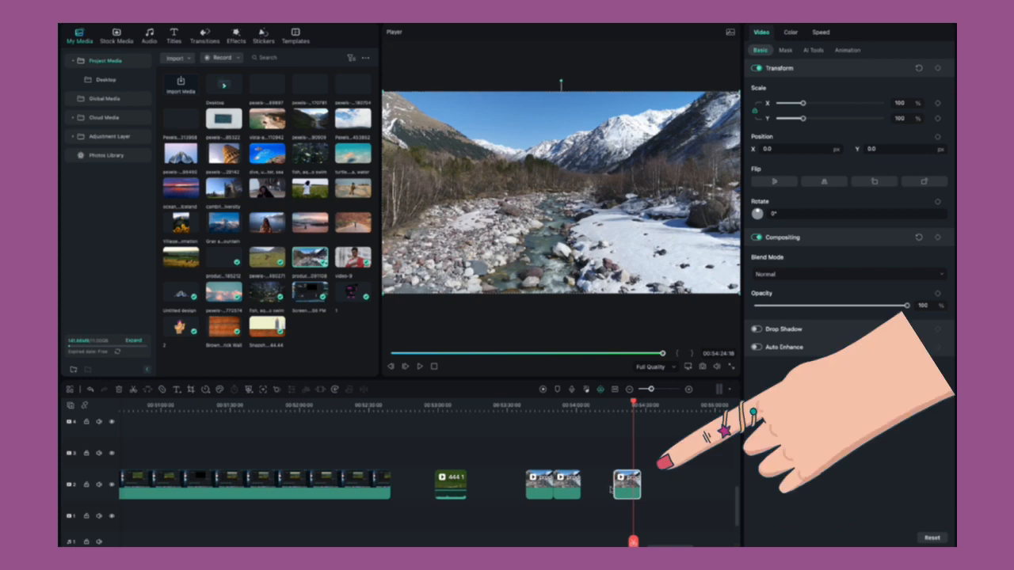
{"action": "left_click", "coordinate": [191, 390]}
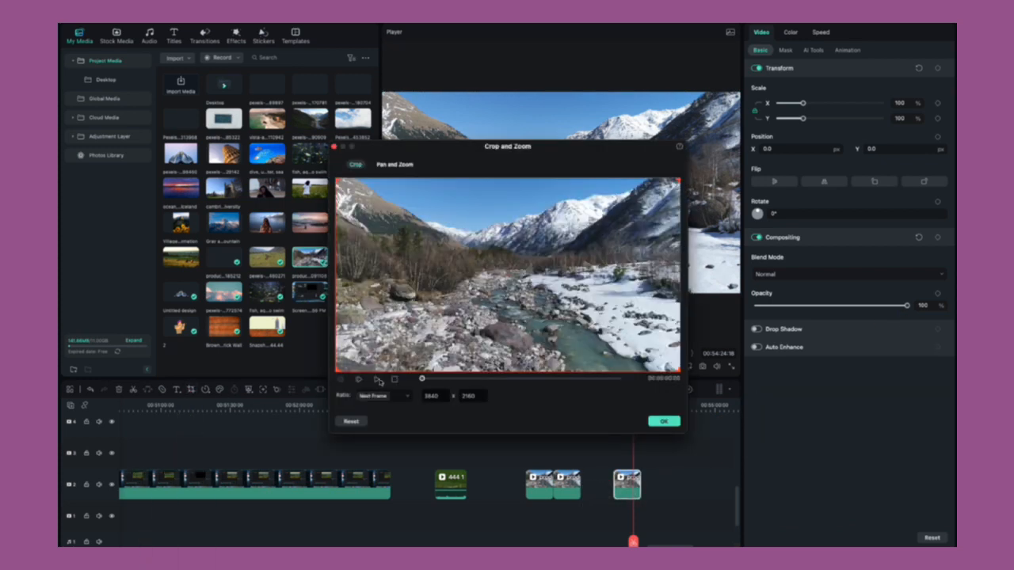
{"action": "left_click", "coordinate": [399, 165]}
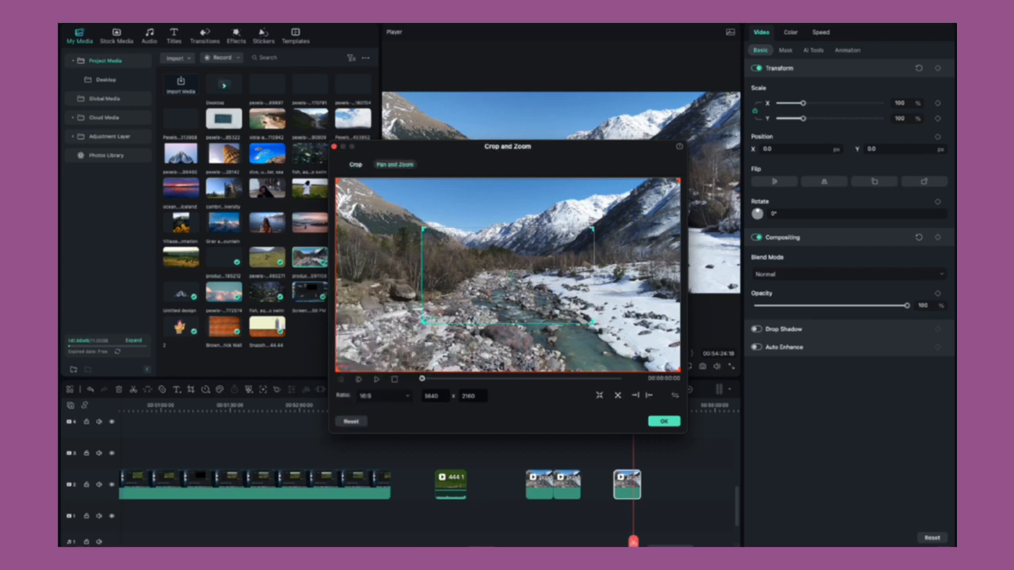
{"action": "left_click", "coordinate": [428, 271]}
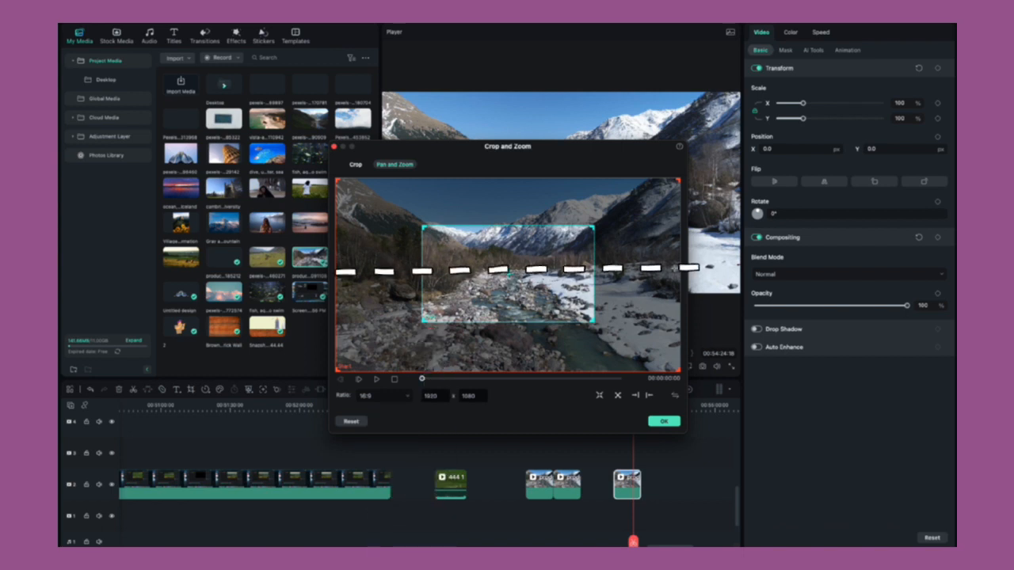
{"action": "left_click_drag", "start_coordinate": [443, 287], "coordinate": [446, 278]}
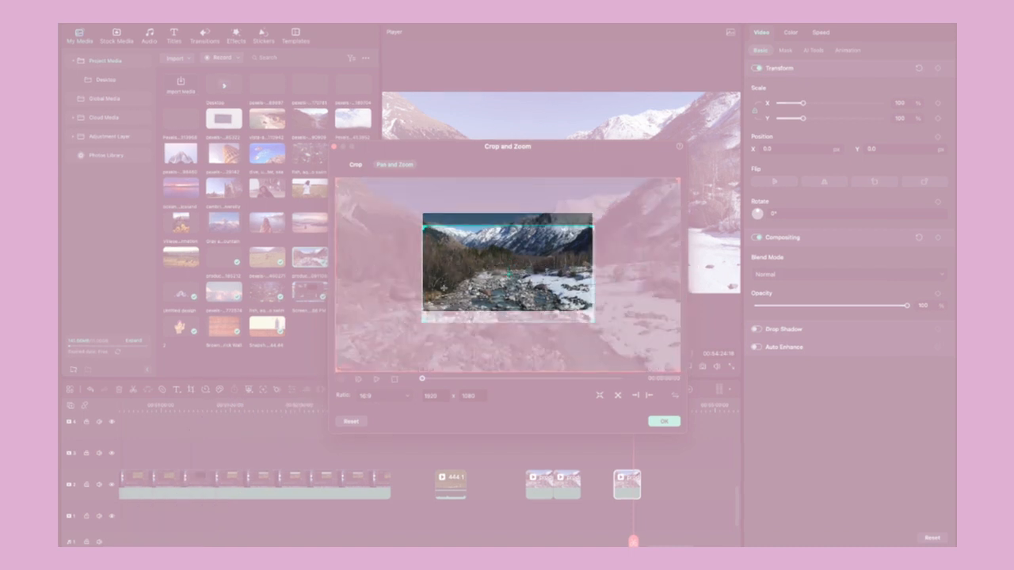
{"action": "left_click_drag", "start_coordinate": [509, 277], "coordinate": [511, 267]}
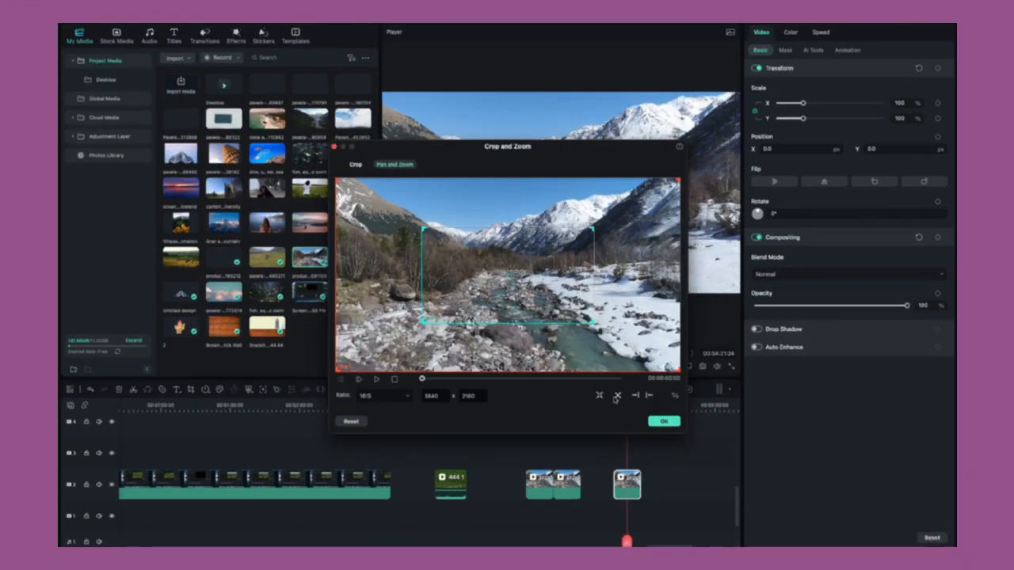
Try the zoom-out movement on the river clip and swap its start and end frames.
{"action": "left_click", "coordinate": [618, 396]}
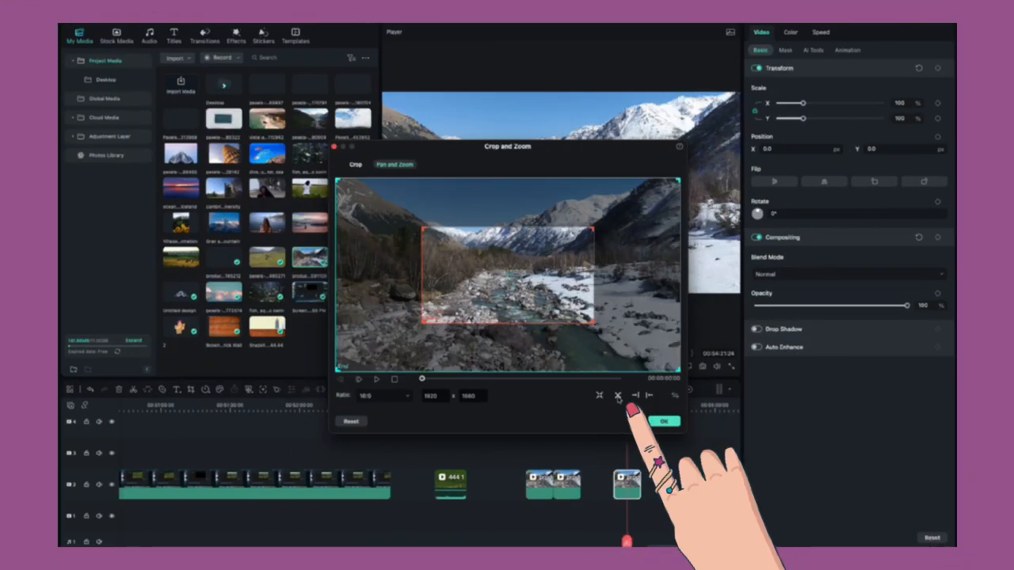
{"action": "left_click", "coordinate": [679, 398]}
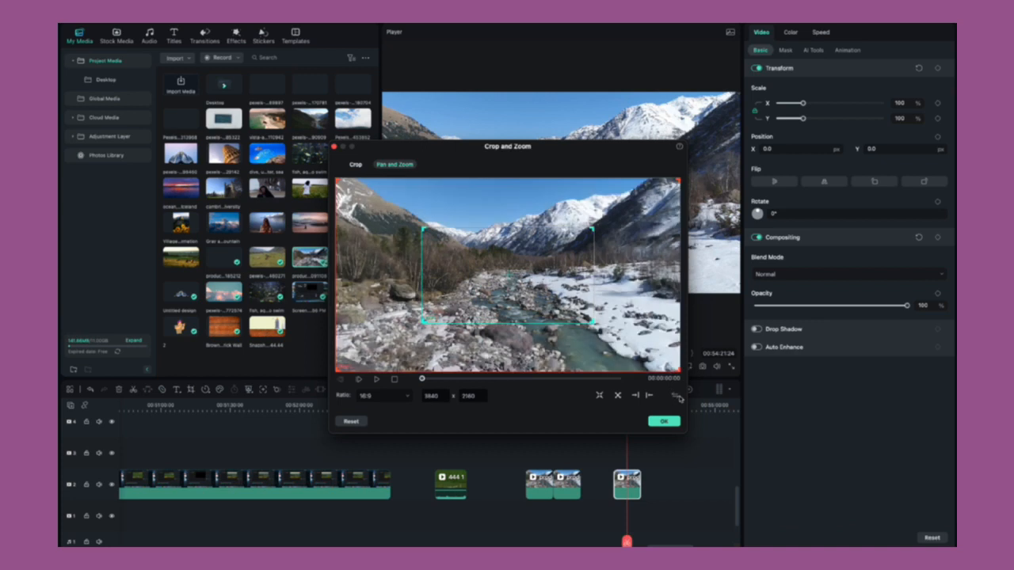
{"action": "left_click", "coordinate": [679, 398]}
{"action": "left_click", "coordinate": [679, 398]}
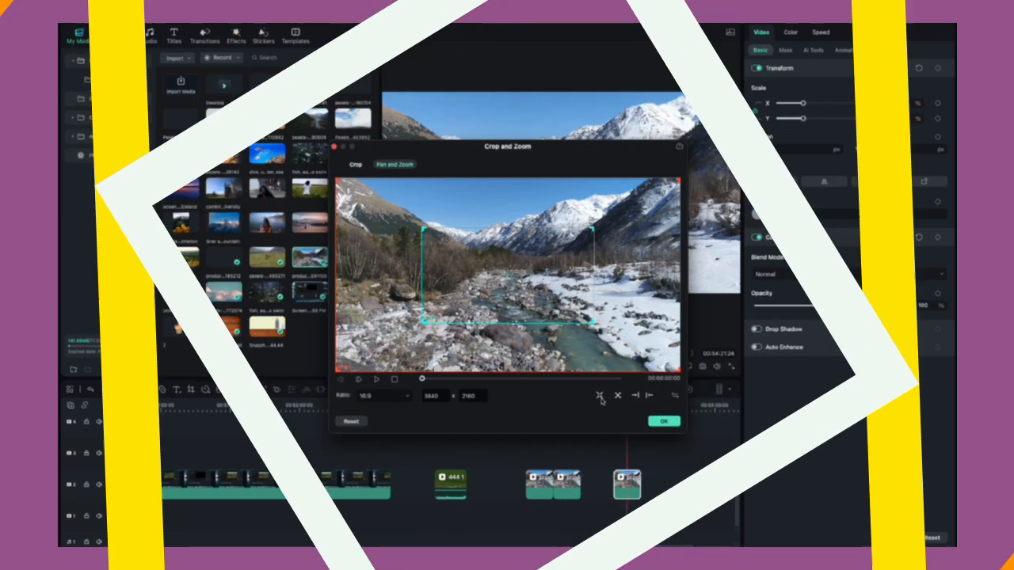
Apply the zoom-out movement to the river clip and accept the Pan and Zoom settings.
{"action": "left_click", "coordinate": [618, 397]}
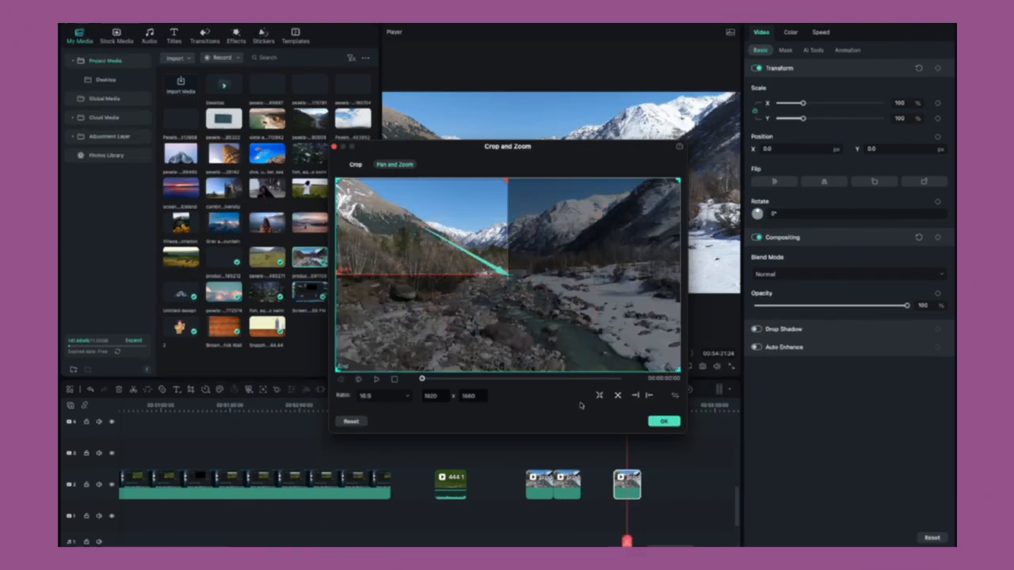
{"action": "left_click", "coordinate": [664, 420]}
{"action": "left_click", "coordinate": [615, 406]}
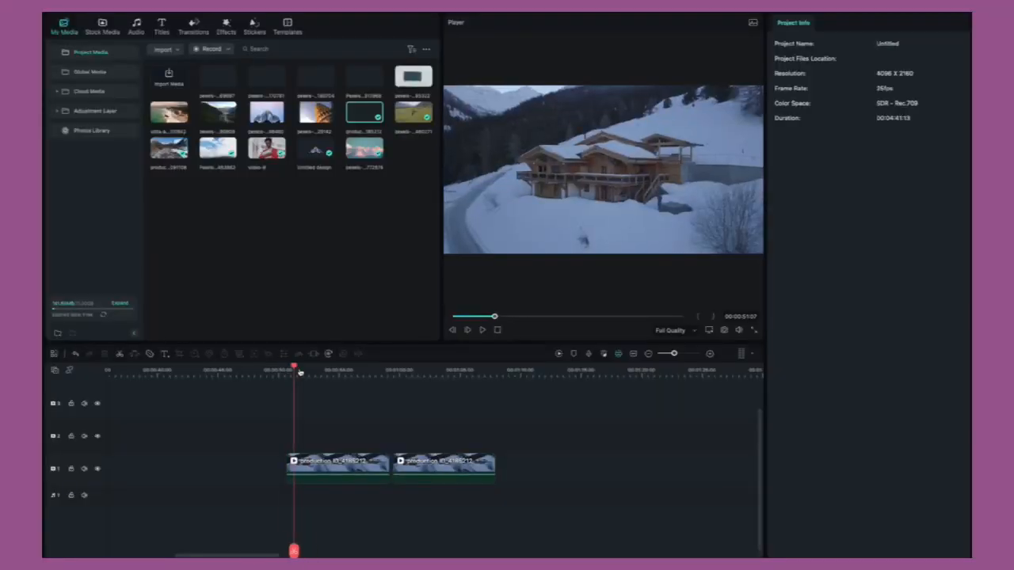
Export the first house clip as an MP4 named "casita ejemplo 1" to the Desktop, higher quality, 4096 x 2160, 60 fps.
{"action": "left_click_drag", "start_coordinate": [300, 373], "coordinate": [341, 429]}
{"action": "left_click", "coordinate": [363, 467]}
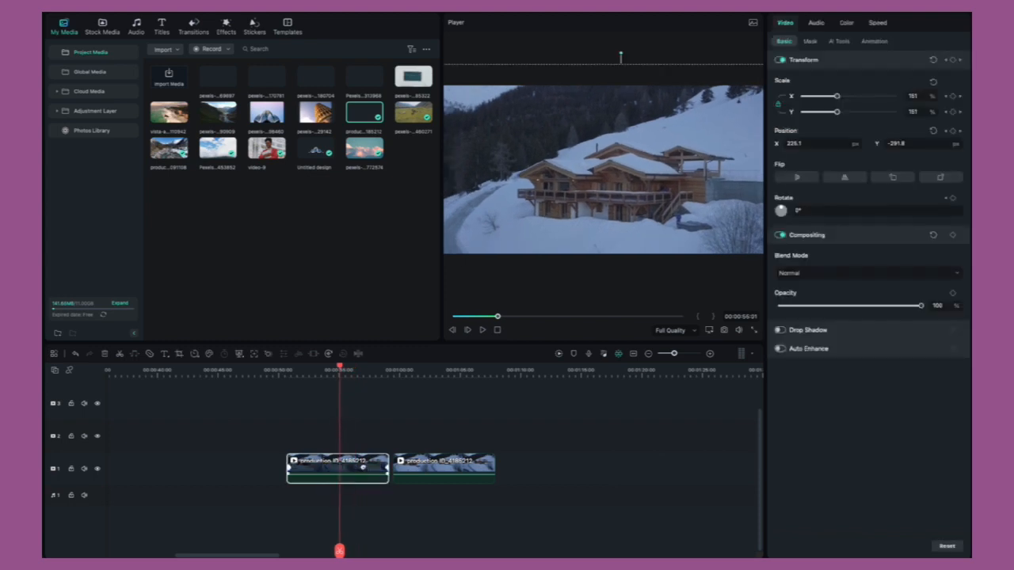
{"action": "right_click", "coordinate": [363, 468]}
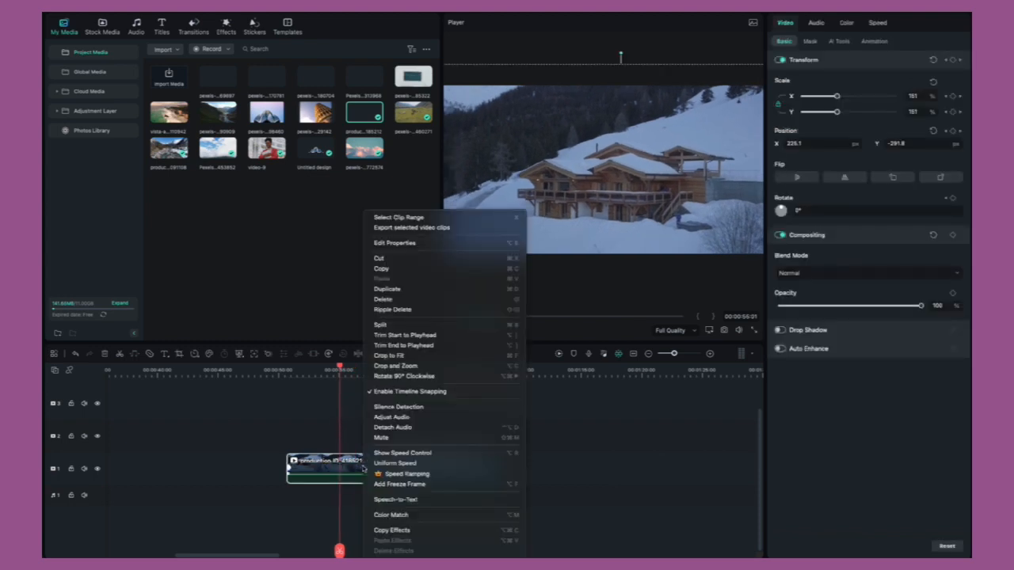
{"action": "left_click", "coordinate": [406, 228]}
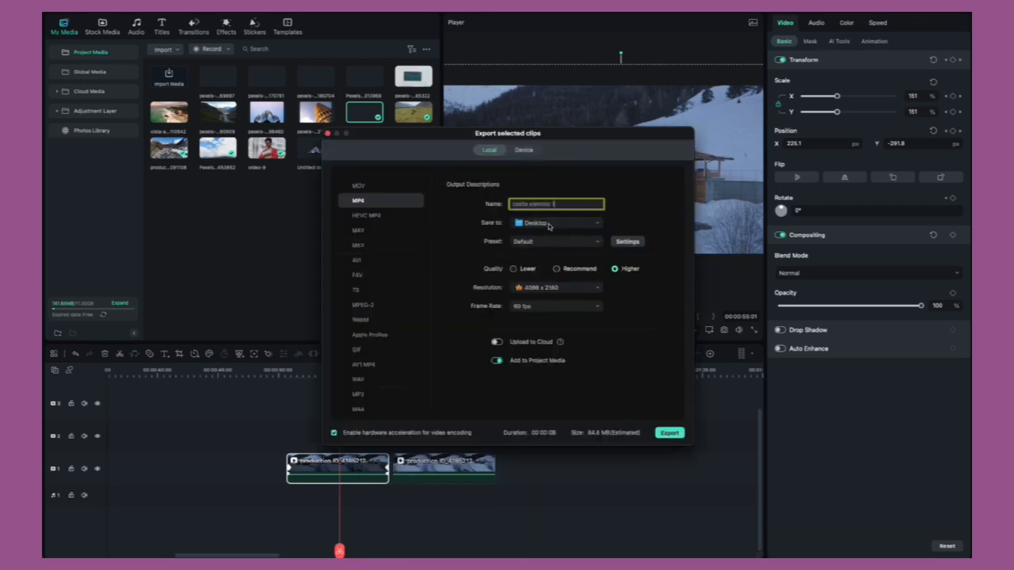
{"action": "left_click", "coordinate": [670, 433]}
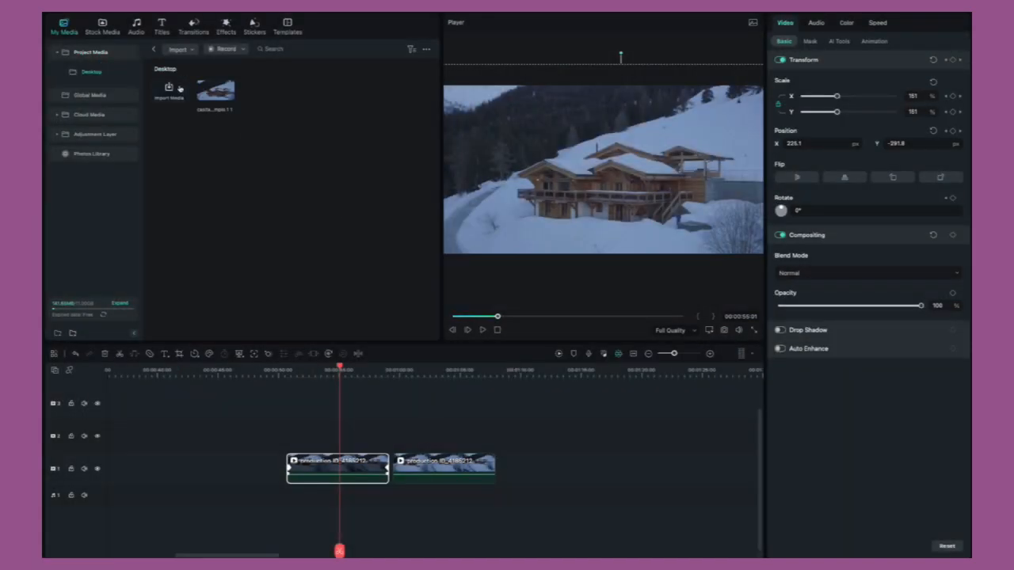
Add the exported house clip right after the second house clip on the timeline and reverse its playback.
{"action": "left_click_drag", "start_coordinate": [207, 93], "coordinate": [512, 473]}
{"action": "left_click", "coordinate": [500, 394]}
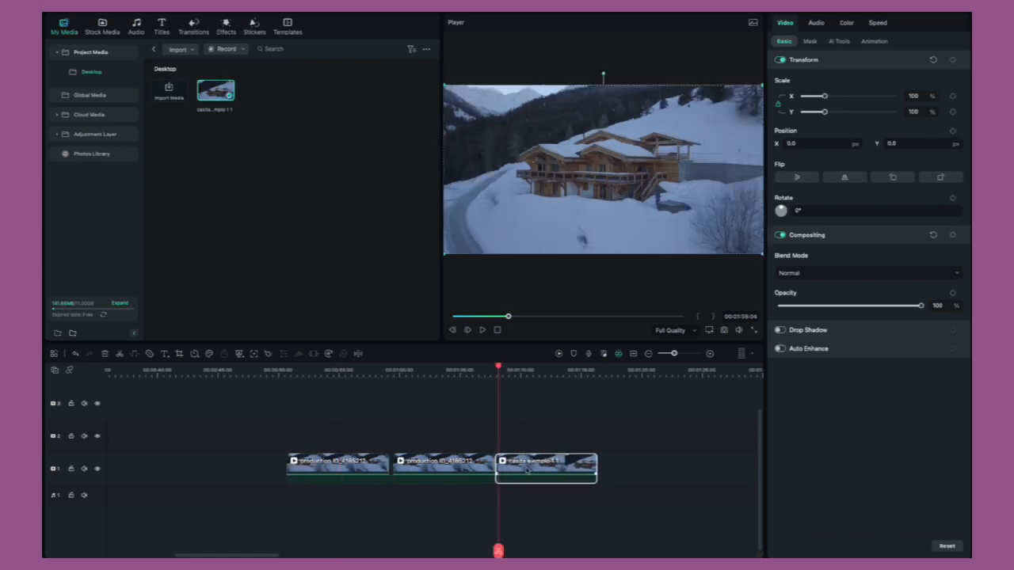
{"action": "left_click", "coordinate": [195, 353]}
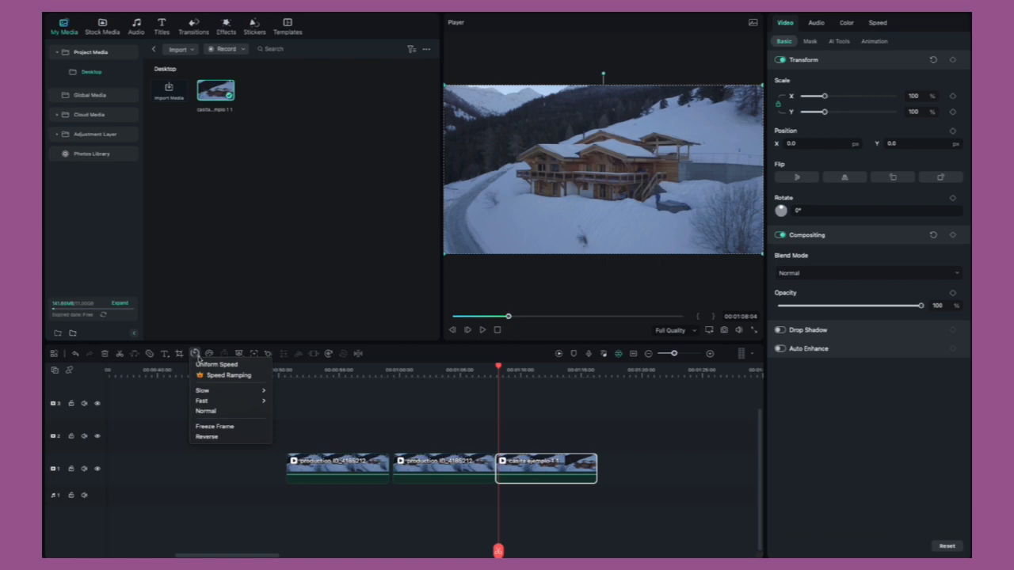
{"action": "left_click", "coordinate": [209, 437]}
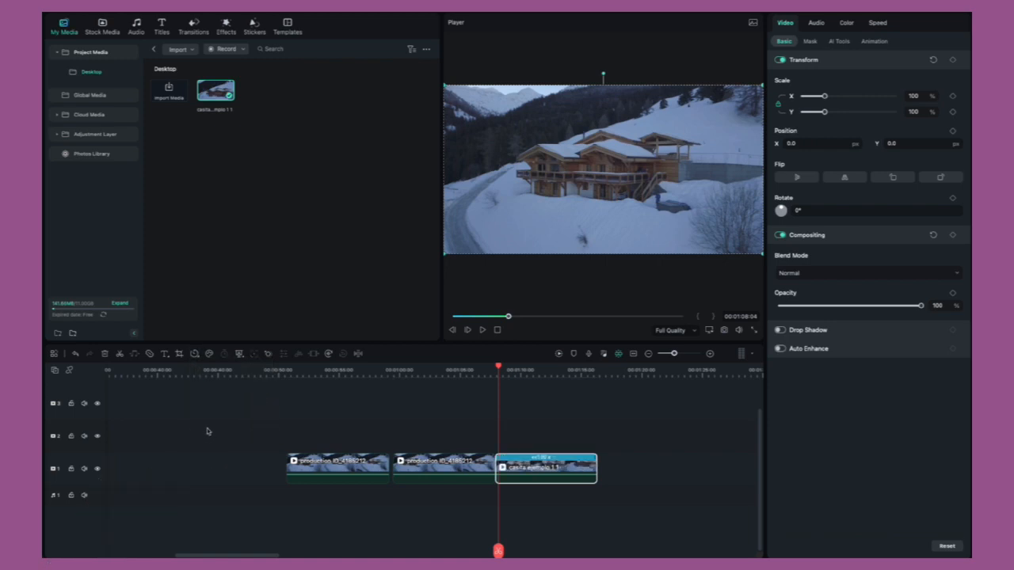
Move the second house clip ahead of the first, place the reversed clip just after the first, and scrub through them.
{"action": "left_click_drag", "start_coordinate": [422, 467], "coordinate": [206, 467]}
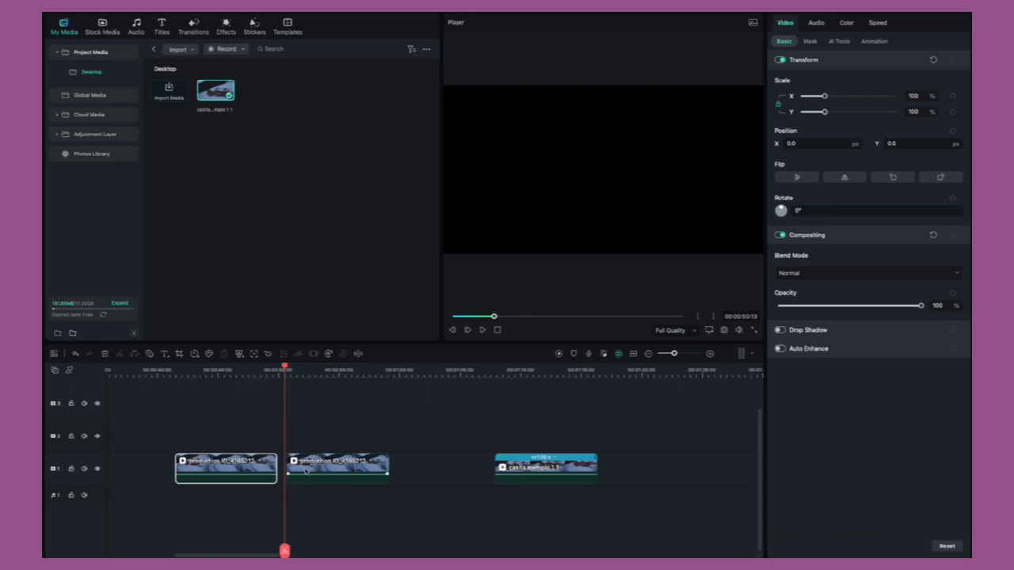
{"action": "left_click_drag", "start_coordinate": [533, 473], "coordinate": [436, 473]}
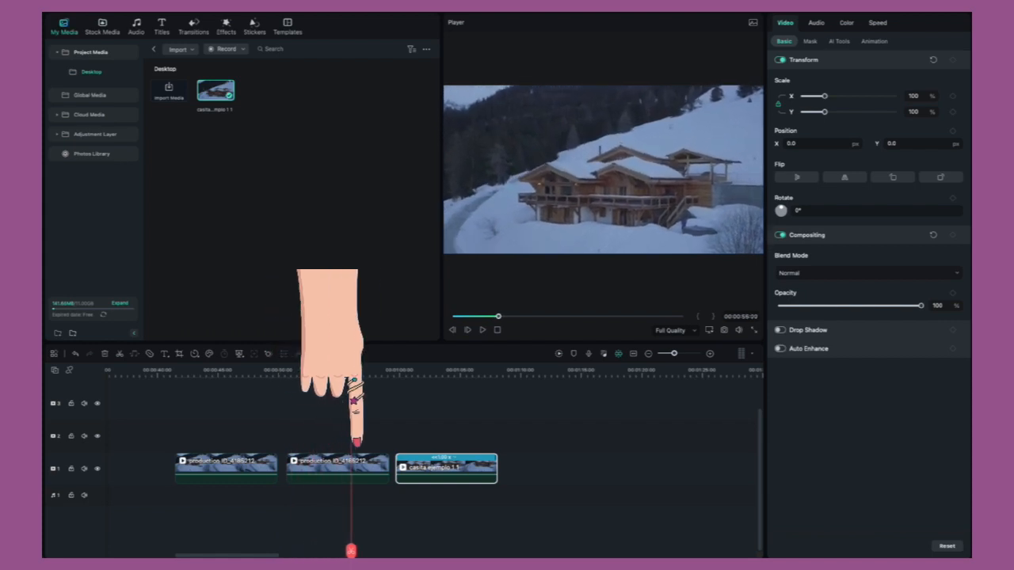
{"action": "left_click_drag", "start_coordinate": [371, 403], "coordinate": [494, 415]}
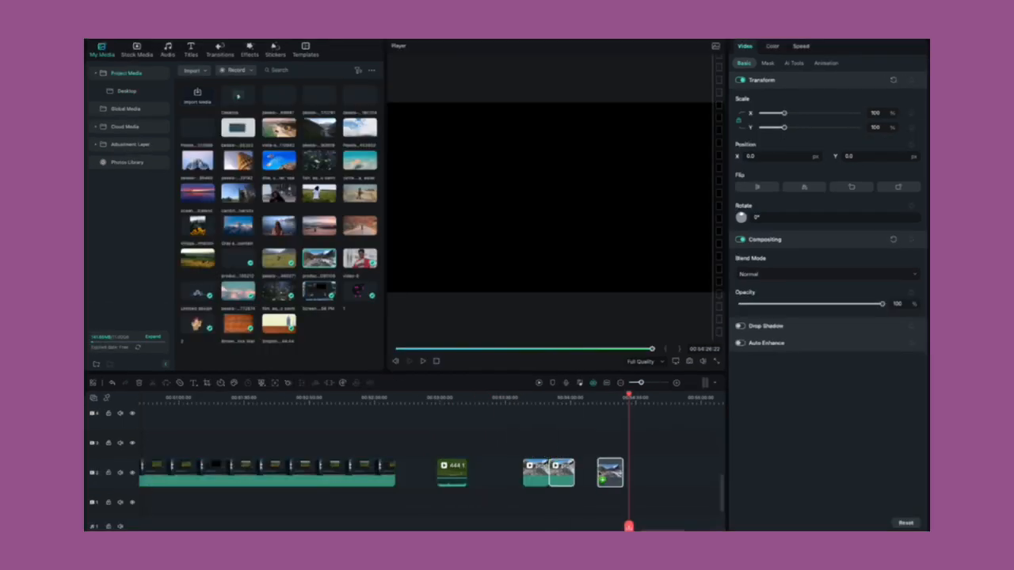
Play back the river clip at the end of the timeline.
{"action": "left_click", "coordinate": [608, 402]}
{"action": "key", "text": "space"}
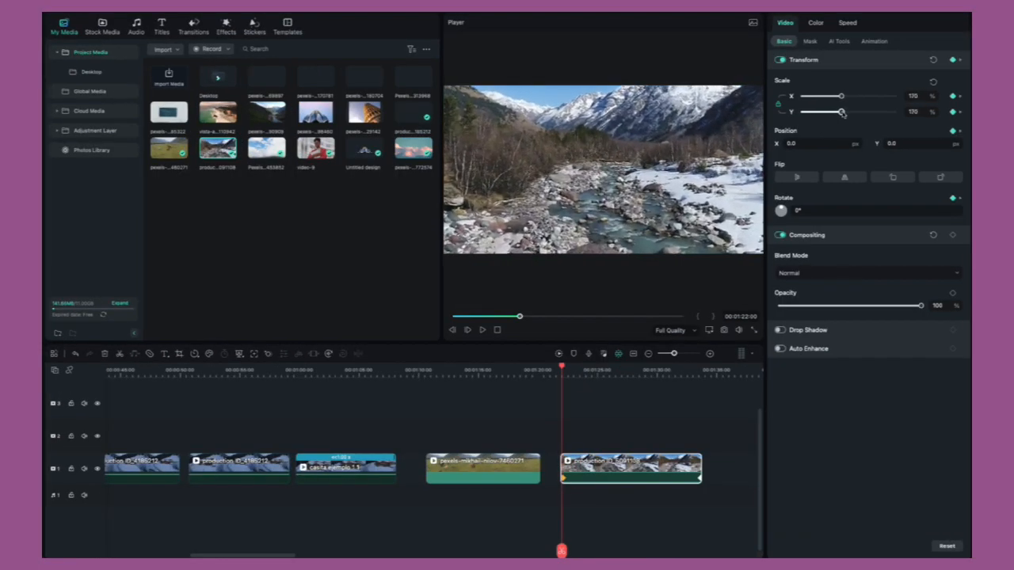
Increase the river clip's scale at its first-frame keyframe and set the last-frame scale to 111%.
{"action": "left_click_drag", "start_coordinate": [843, 113], "coordinate": [853, 115]}
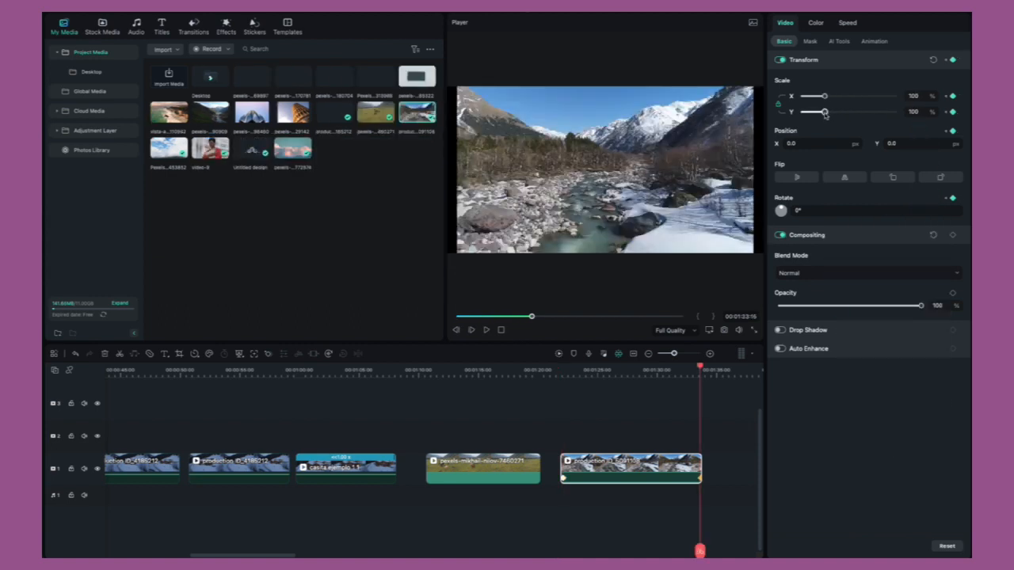
{"action": "left_click_drag", "start_coordinate": [825, 113], "coordinate": [826, 115]}
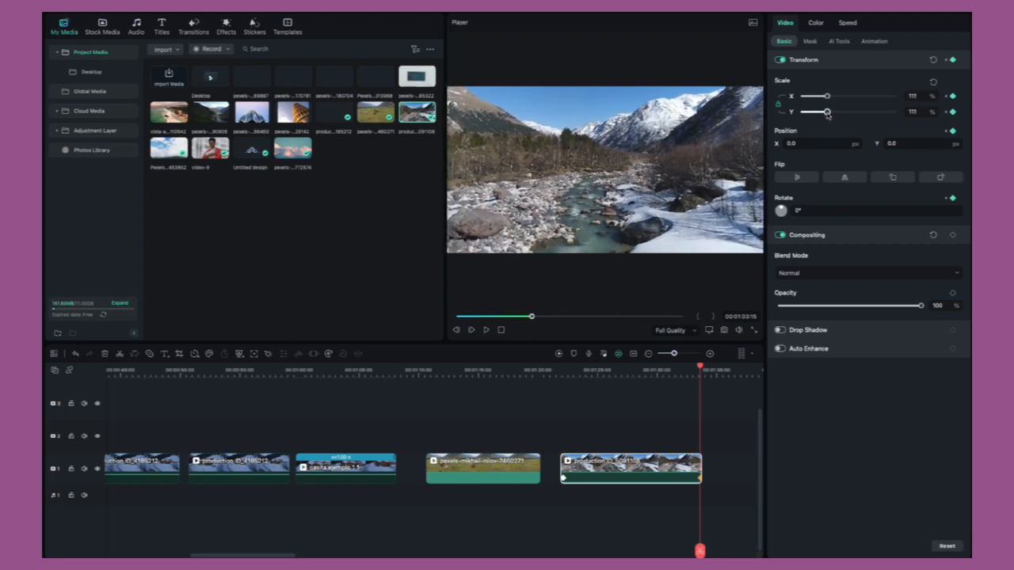
Scrub backward through the river clip to review its scale animation.
{"action": "left_click", "coordinate": [664, 370]}
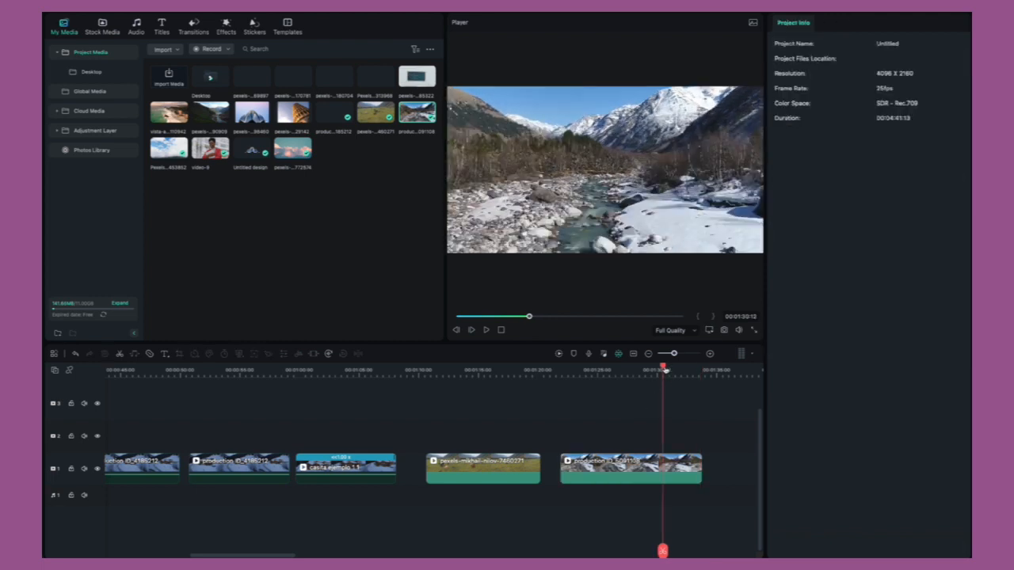
{"action": "left_click_drag", "start_coordinate": [649, 370], "coordinate": [629, 370]}
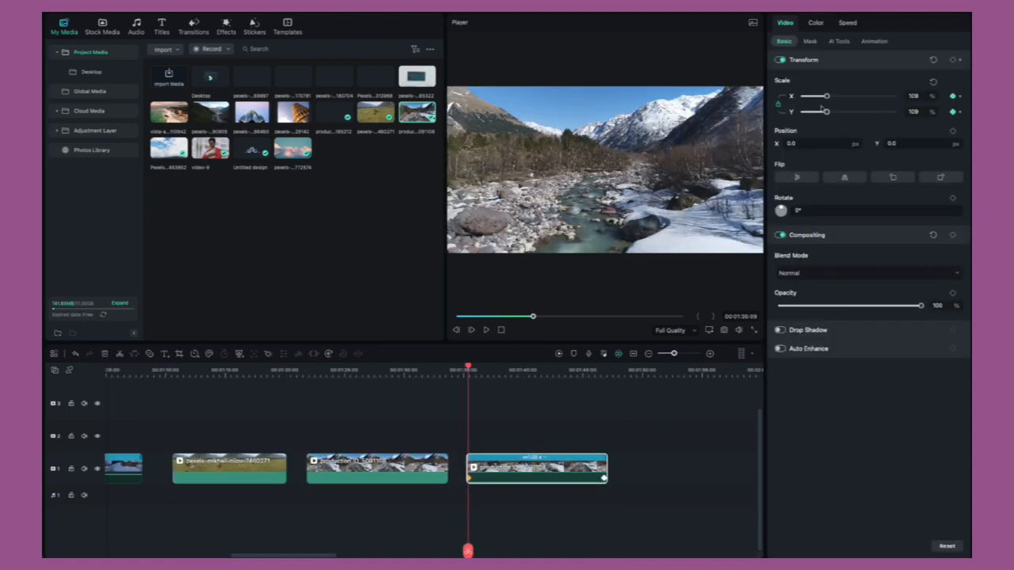
Draw a mask around the sky along the mountain ridge on the reversed river clip, using an enlarged preview, and invert it.
{"action": "left_click", "coordinate": [811, 42]}
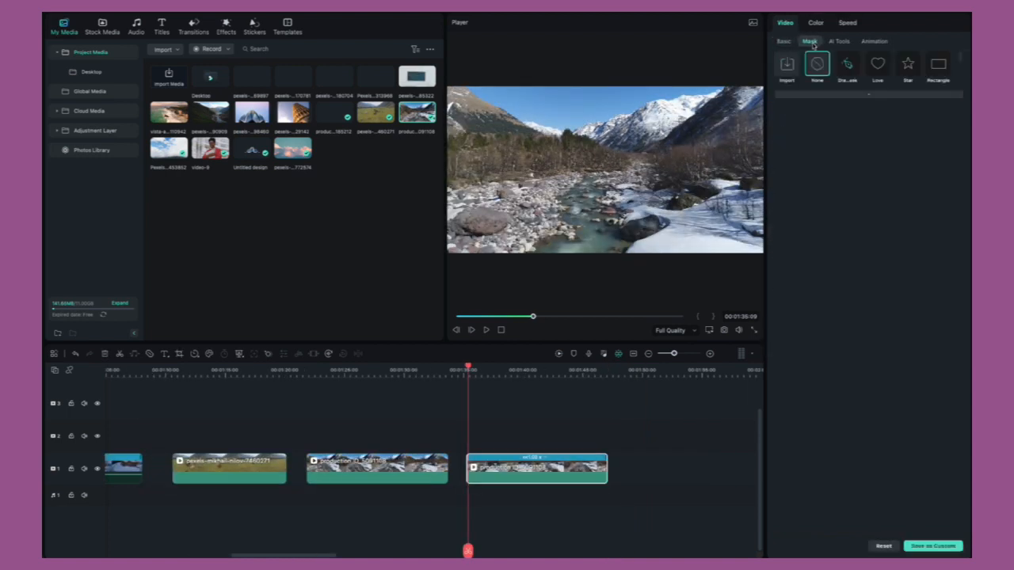
{"action": "left_click", "coordinate": [849, 64]}
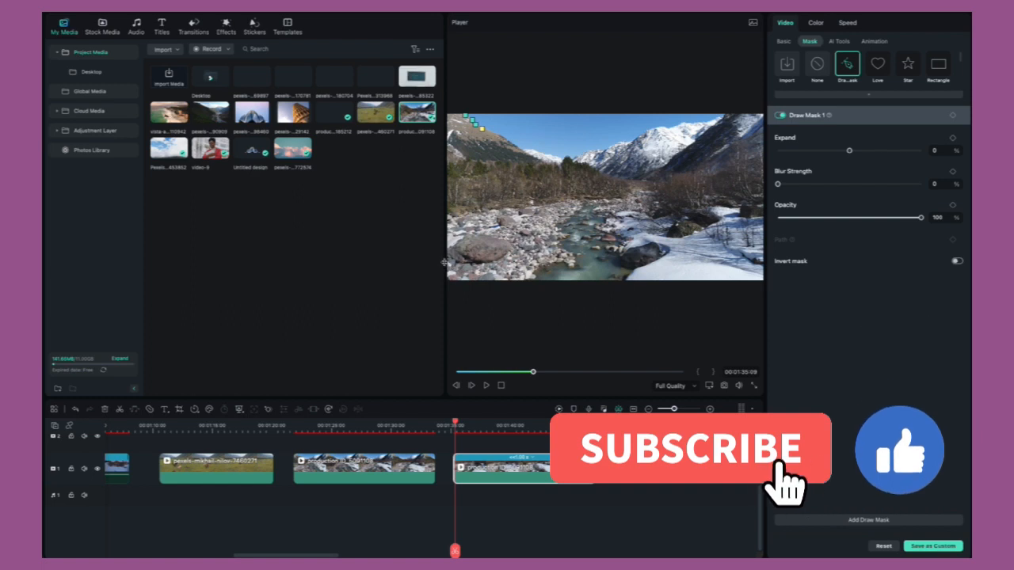
{"action": "left_click_drag", "start_coordinate": [445, 263], "coordinate": [268, 266]}
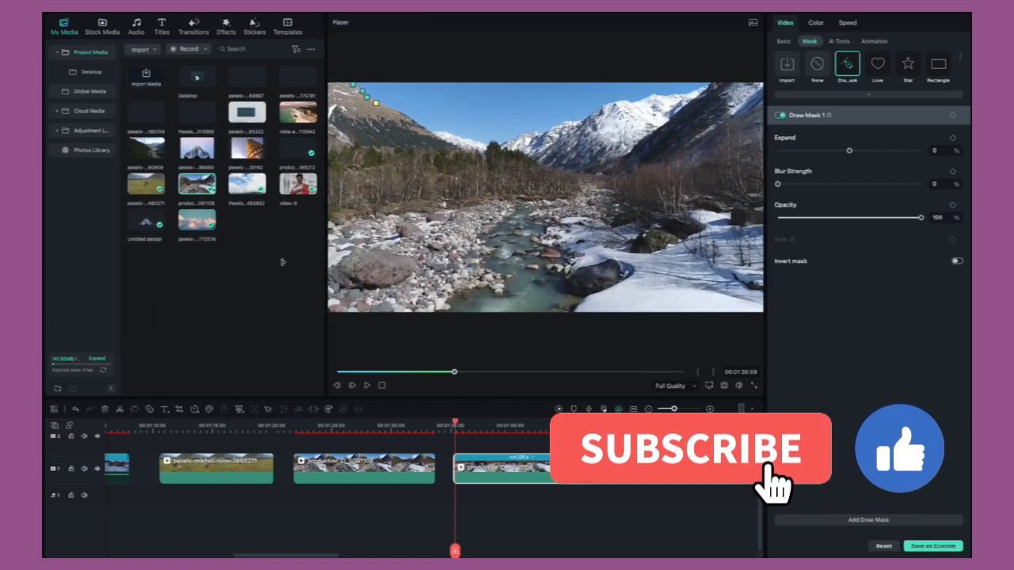
{"action": "left_click_drag", "start_coordinate": [772, 230], "coordinate": [860, 232]}
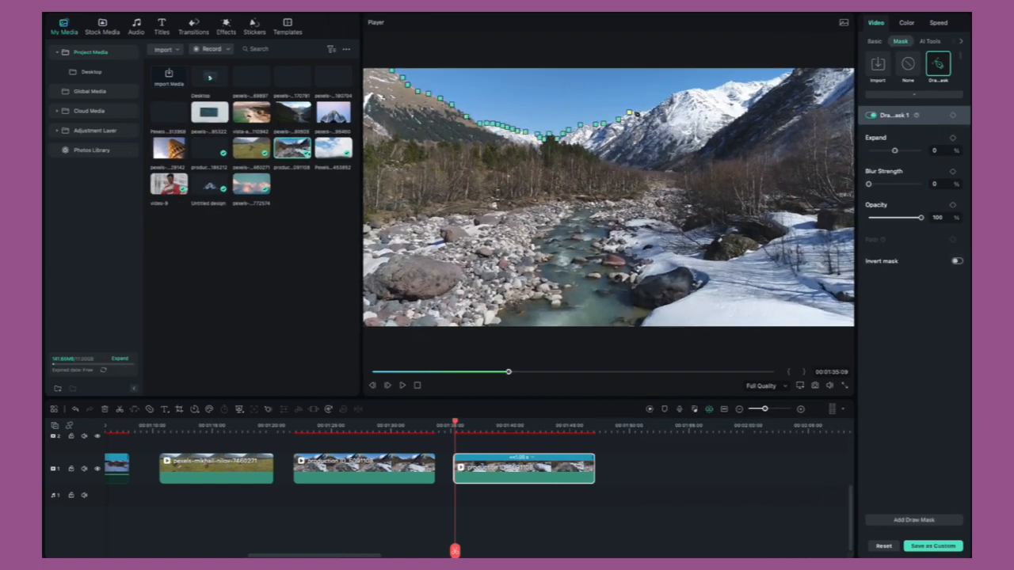
{"action": "left_click", "coordinate": [796, 67]}
{"action": "left_click", "coordinate": [392, 70]}
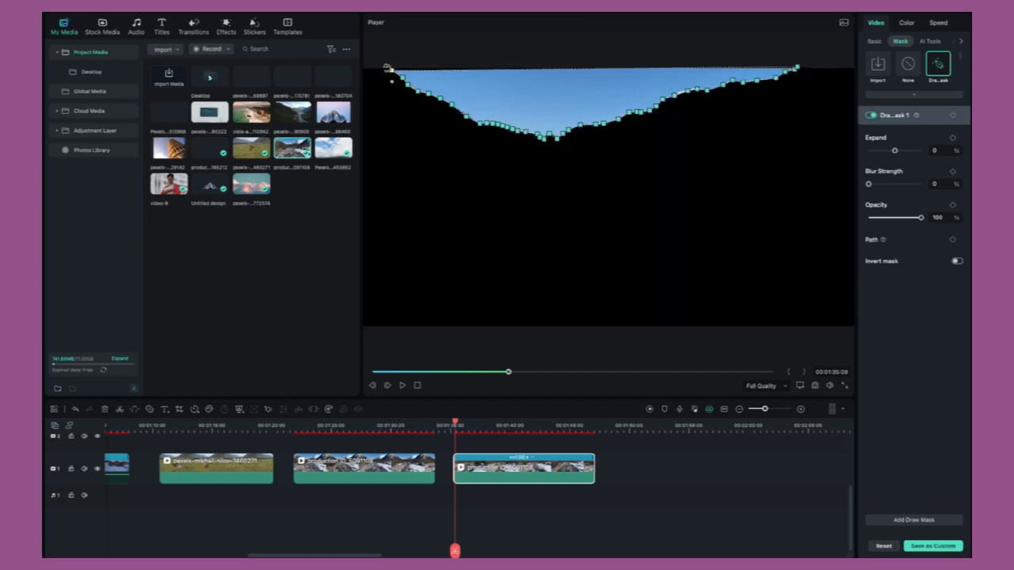
{"action": "left_click", "coordinate": [957, 262]}
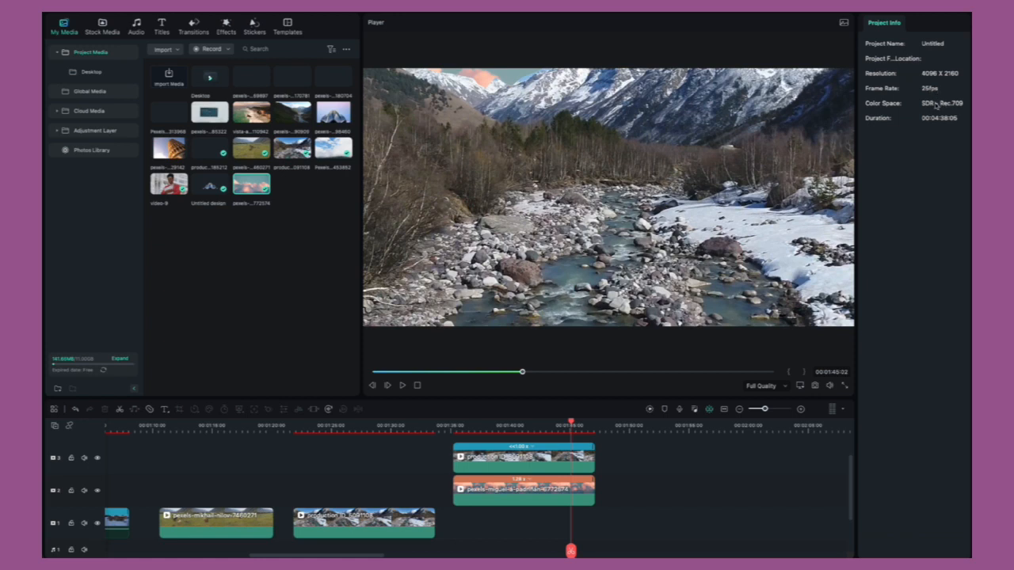
Go to about 00:01:40:04 on the masked river clip and shift its draw mask to follow the mountain ridge.
{"action": "left_click", "coordinate": [461, 427]}
{"action": "left_click_drag", "start_coordinate": [462, 427], "coordinate": [512, 428]}
{"action": "left_click", "coordinate": [457, 463]}
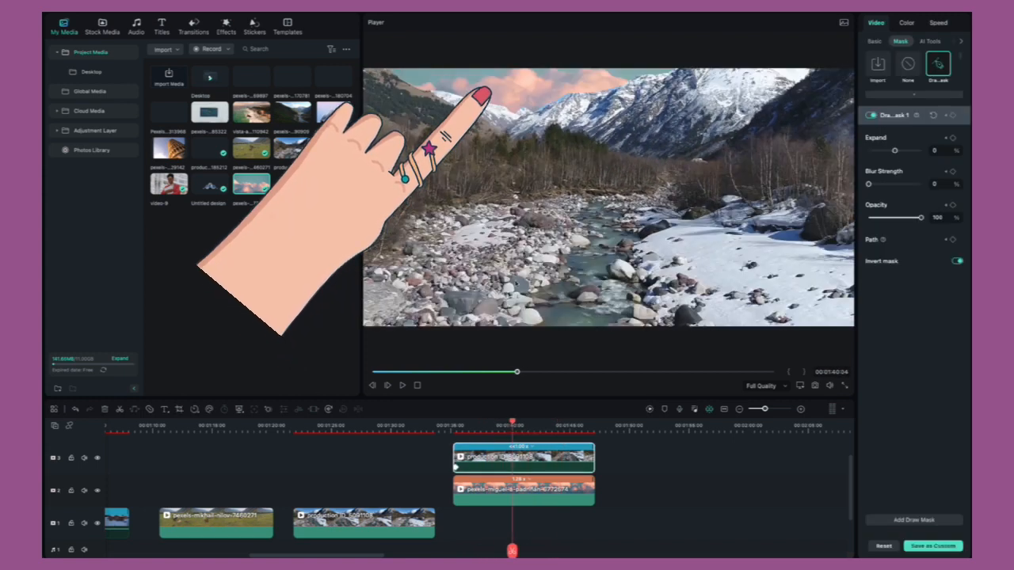
{"action": "left_click_drag", "start_coordinate": [523, 112], "coordinate": [522, 101]}
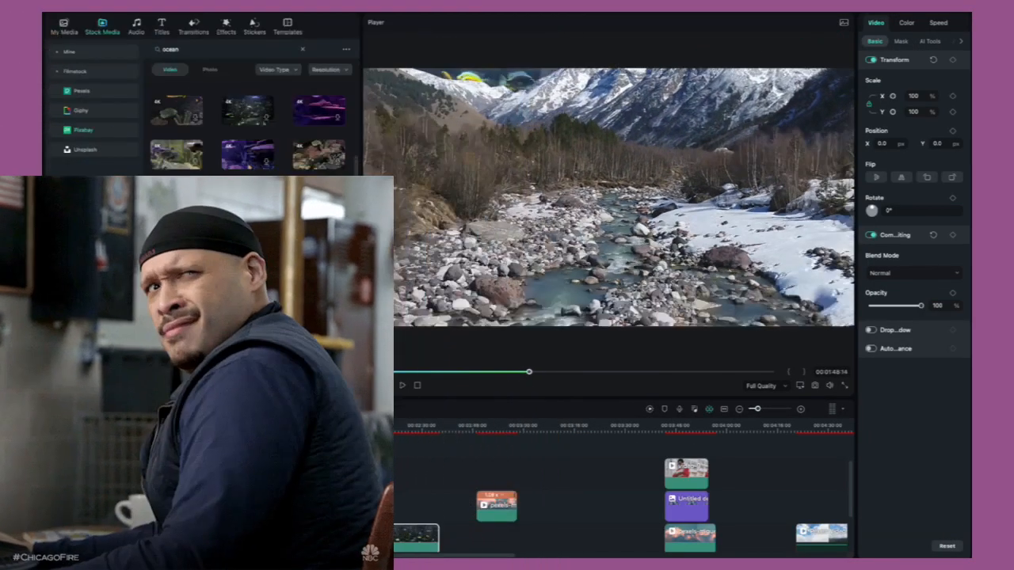
Duplicate the masked river clip on track 3 and place the copy on track 4 directly above the original.
{"action": "left_click_drag", "start_coordinate": [281, 437], "coordinate": [239, 437]}
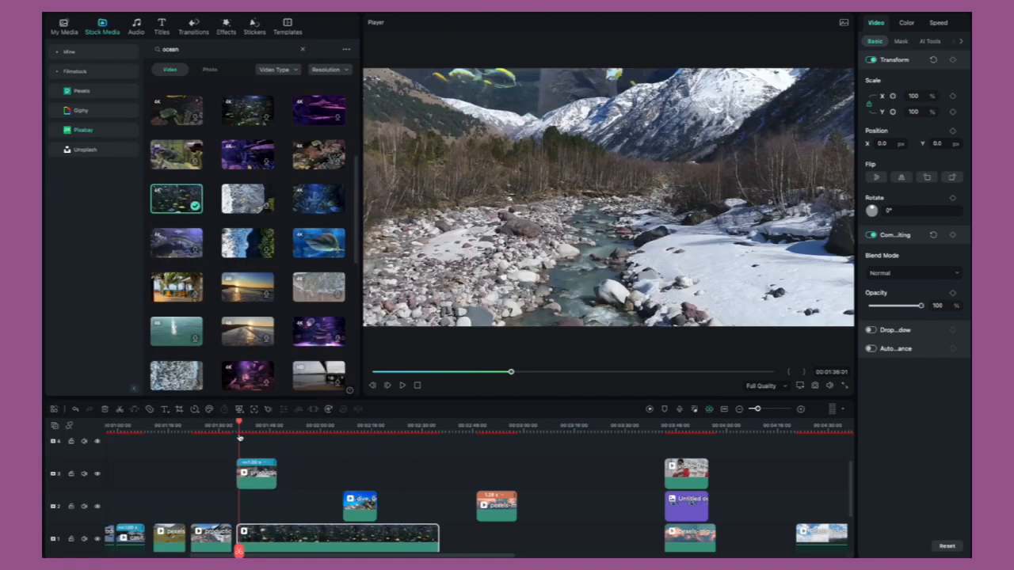
{"action": "left_click", "coordinate": [259, 476]}
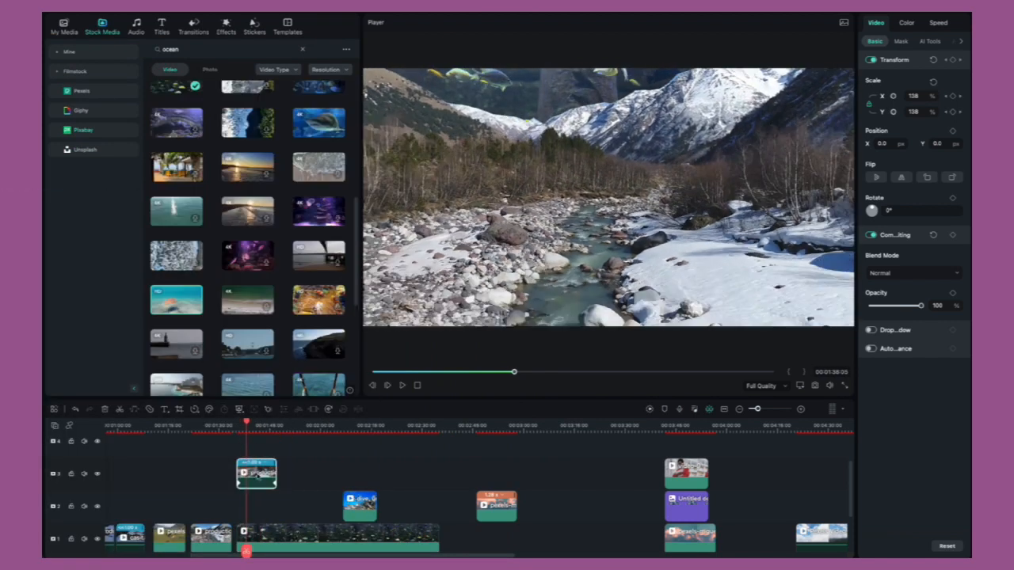
{"action": "left_click", "coordinate": [299, 428]}
{"action": "key", "text": "ctrl+v"}
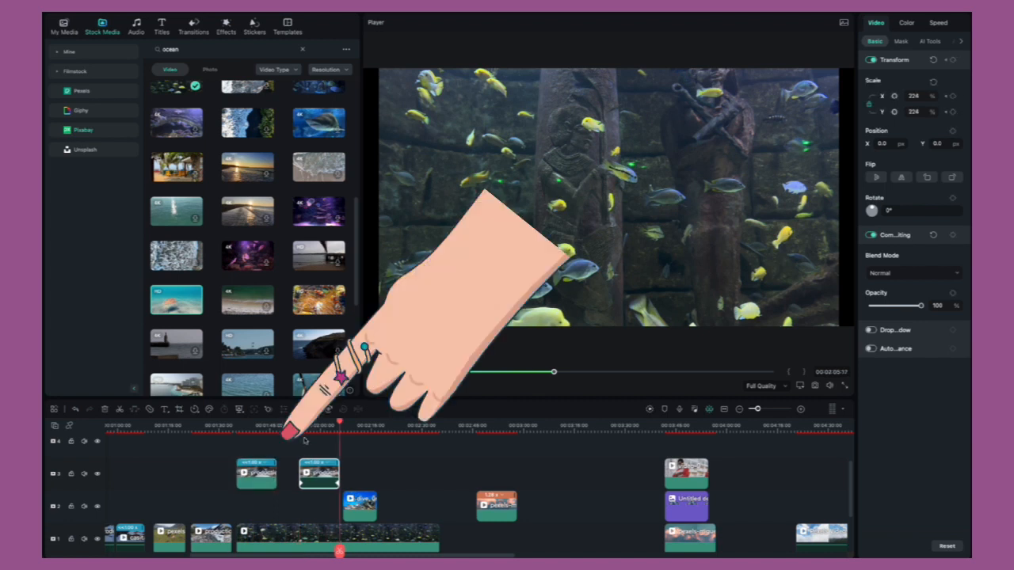
{"action": "left_click_drag", "start_coordinate": [315, 473], "coordinate": [259, 449]}
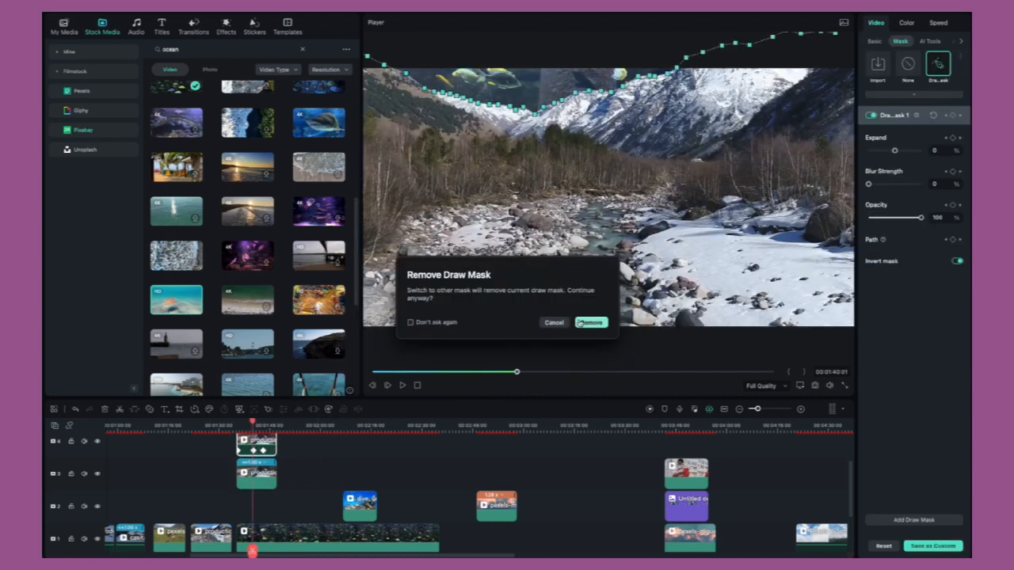
Remove the draw mask from the upper river clip and lower that clip's opacity.
{"action": "left_click", "coordinate": [590, 322]}
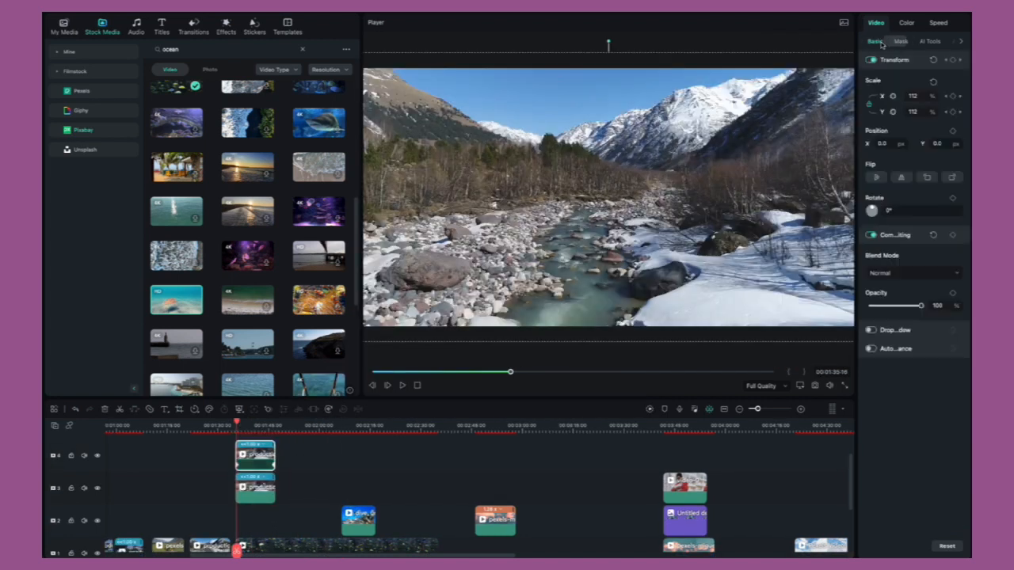
{"action": "left_click_drag", "start_coordinate": [921, 305], "coordinate": [893, 313]}
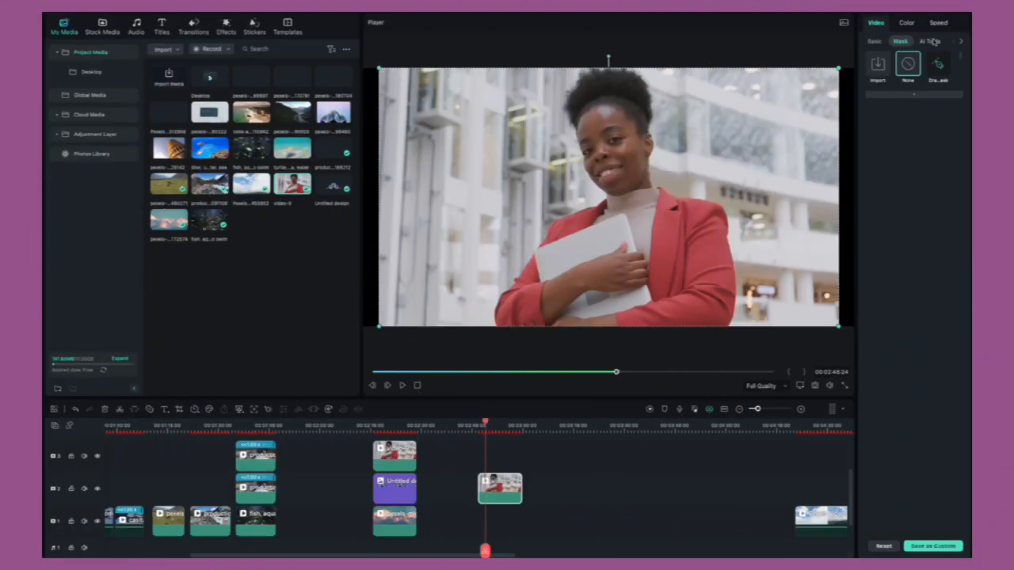
Cut the woman in the red jacket out of her background with AI Portrait and refine the edge thickness and feather.
{"action": "left_click", "coordinate": [929, 44]}
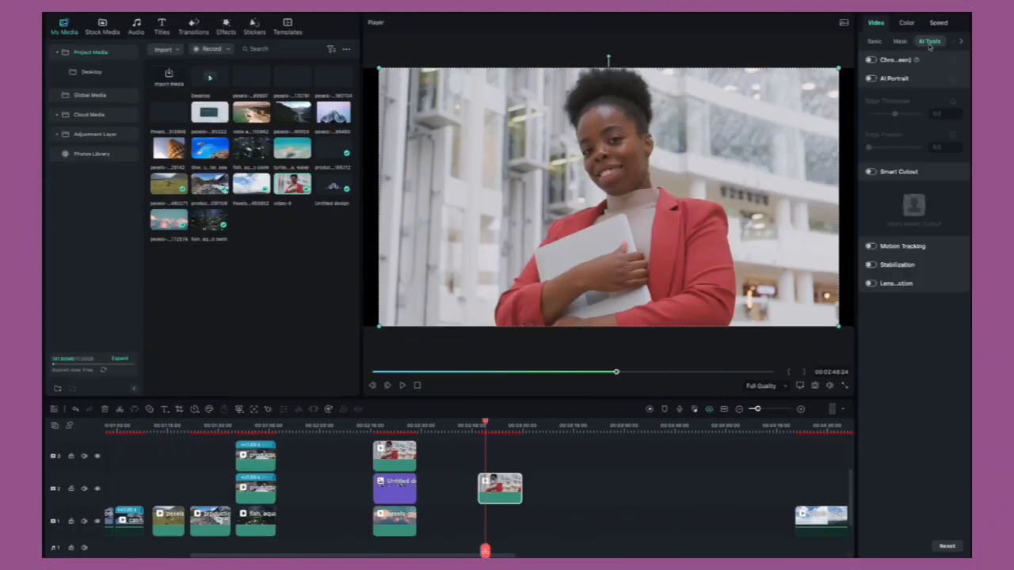
{"action": "left_click", "coordinate": [872, 79]}
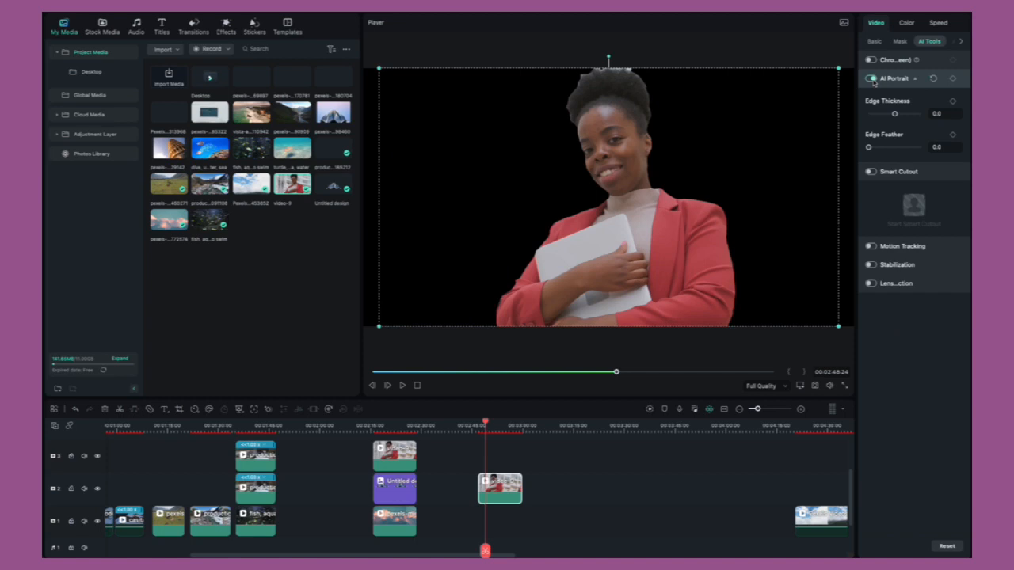
{"action": "left_click_drag", "start_coordinate": [896, 114], "coordinate": [897, 115]}
{"action": "left_click_drag", "start_coordinate": [855, 201], "coordinate": [750, 205]}
{"action": "left_click_drag", "start_coordinate": [850, 116], "coordinate": [845, 114]}
{"action": "left_click_drag", "start_coordinate": [765, 148], "coordinate": [846, 116]}
{"action": "left_click", "coordinate": [847, 115]}
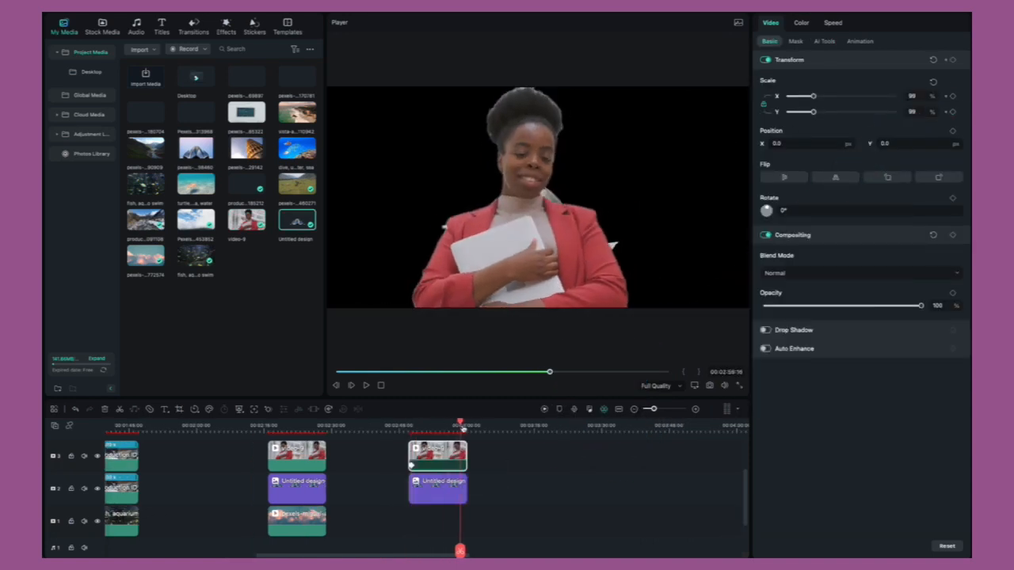
At the end of the woman's clip, enlarge its scale to about 211% and move it down in the frame.
{"action": "left_click_drag", "start_coordinate": [463, 428], "coordinate": [465, 428]}
{"action": "left_click_drag", "start_coordinate": [815, 113], "coordinate": [844, 113]}
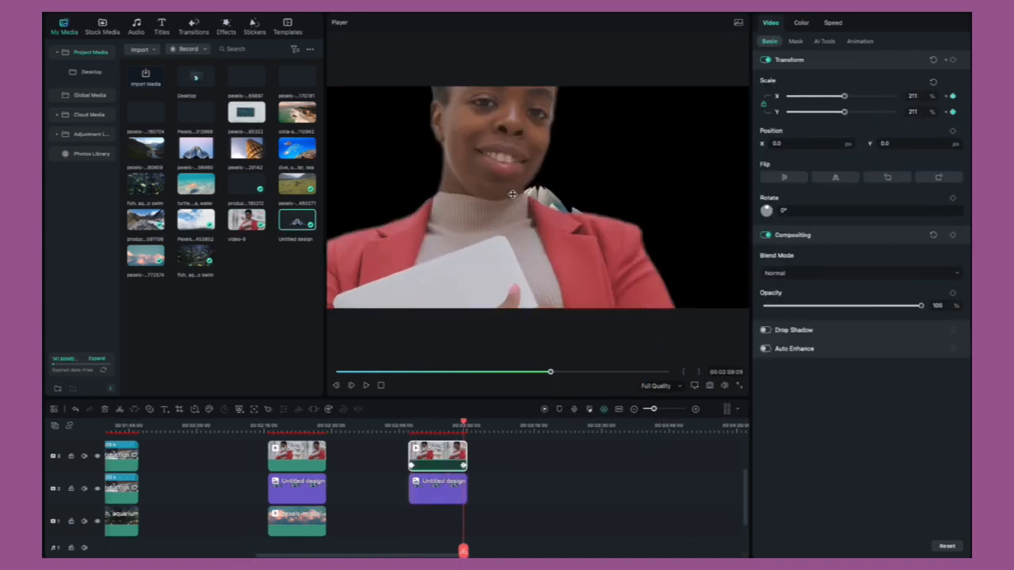
{"action": "left_click_drag", "start_coordinate": [510, 190], "coordinate": [503, 238]}
{"action": "left_click_drag", "start_coordinate": [845, 113], "coordinate": [844, 114]}
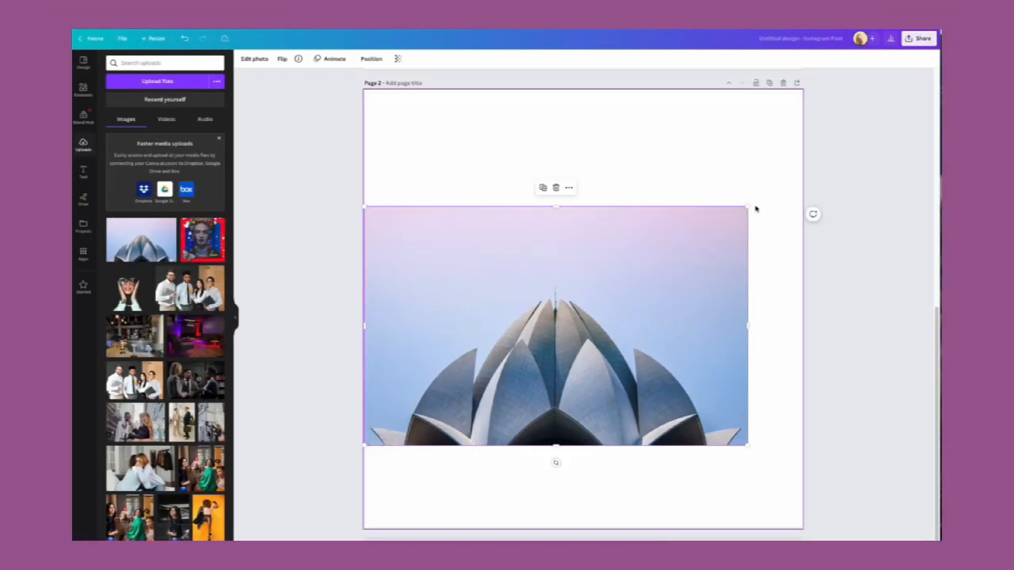
Switch to Canva, enlarge the lotus-shaped building photo to the full page width, and remove its background.
{"action": "left_click_drag", "start_coordinate": [754, 208], "coordinate": [803, 172]}
{"action": "left_click", "coordinate": [255, 59]}
{"action": "left_click", "coordinate": [125, 120]}
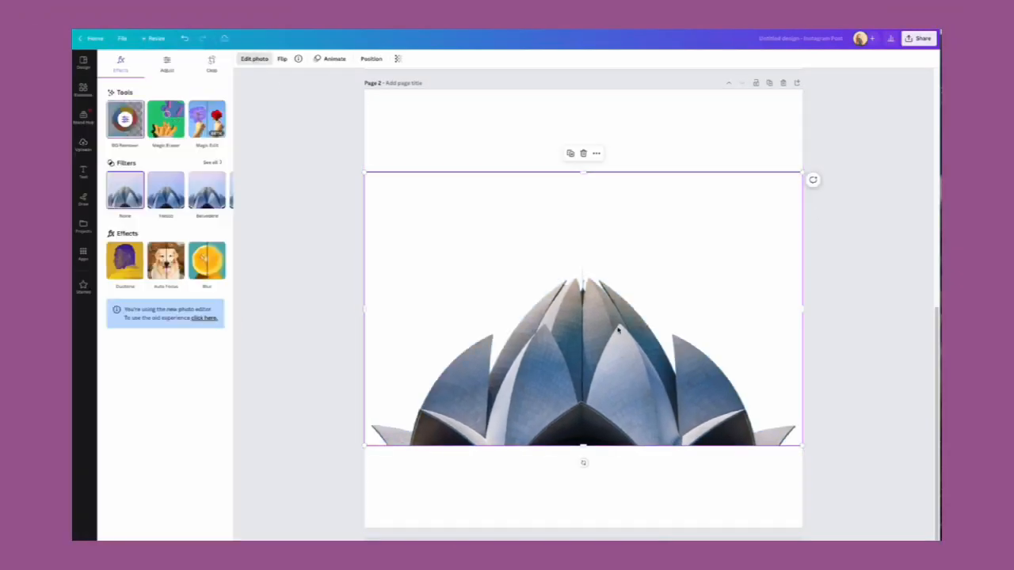
Open the sharing options for the cut-out building design and set up its download.
{"action": "left_click", "coordinate": [919, 38]}
{"action": "left_click", "coordinate": [817, 224]}
{"action": "left_click", "coordinate": [821, 179]}
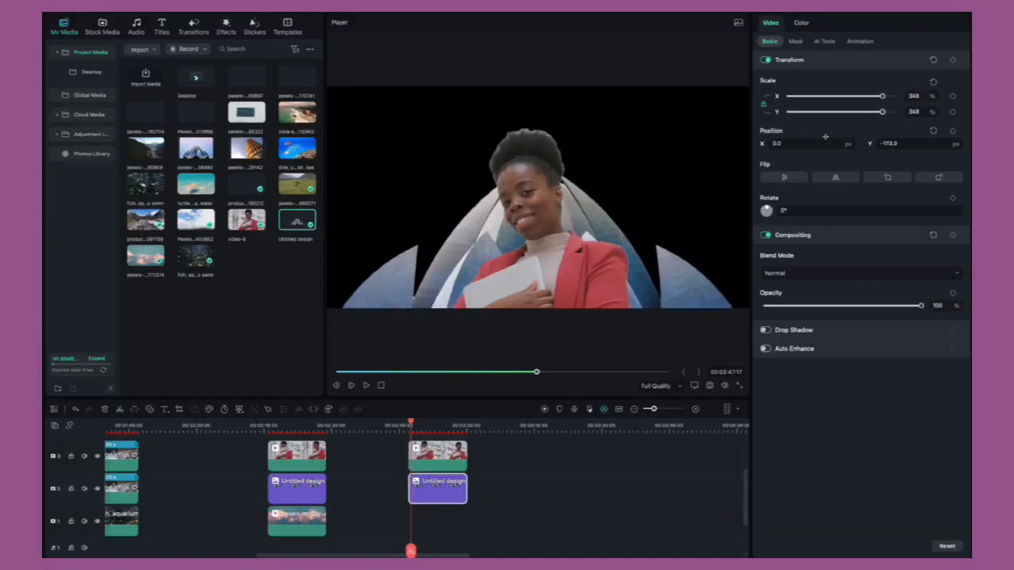
Switch to Filmora, set the building image's Y position to 661, add a scale keyframe at its start, and reduce its scale.
{"action": "left_click_drag", "start_coordinate": [645, 262], "coordinate": [645, 292]}
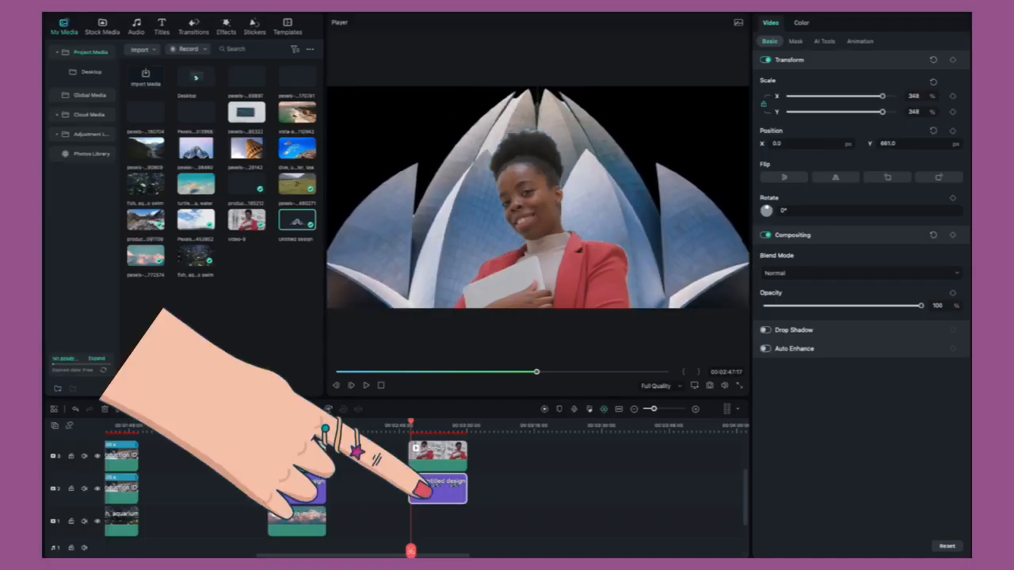
{"action": "left_click", "coordinate": [953, 112]}
{"action": "left_click_drag", "start_coordinate": [882, 112], "coordinate": [854, 113]}
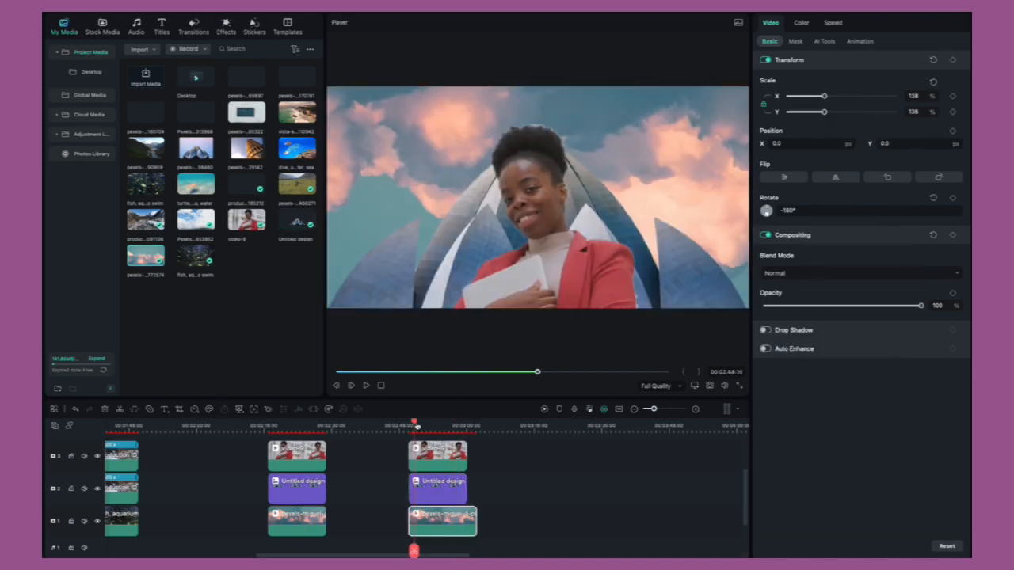
Play back the woman, building, and cloud composite from its beginning.
{"action": "mouse_move", "coordinate": [417, 428]}
{"action": "left_mouse_down"}
{"action": "mouse_move", "coordinate": [472, 431]}
{"action": "mouse_move", "coordinate": [409, 434]}
{"action": "left_mouse_up"}
{"action": "key", "text": "space"}
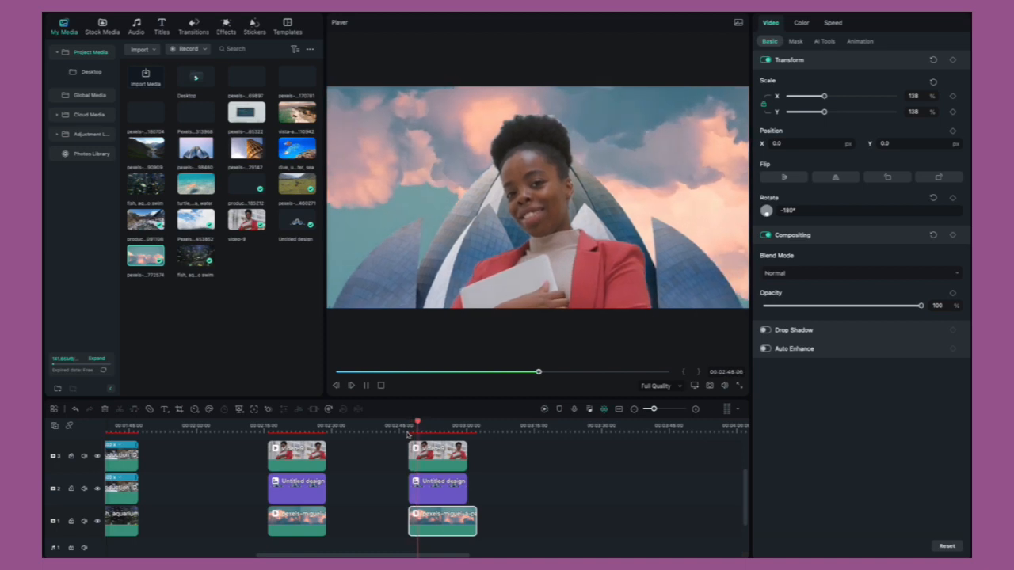